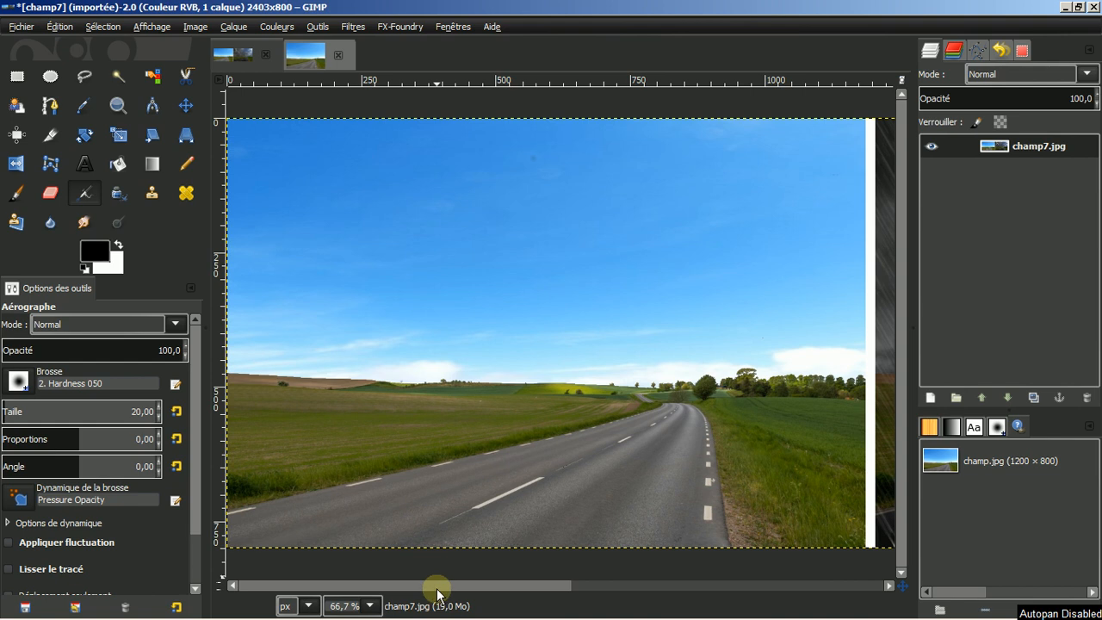
# Examine the champ7.jpg before-and-after image, comparing the clear road photo with its stormy version
pyautogui.moveTo(438, 585); pyautogui.dragTo(760, 602)
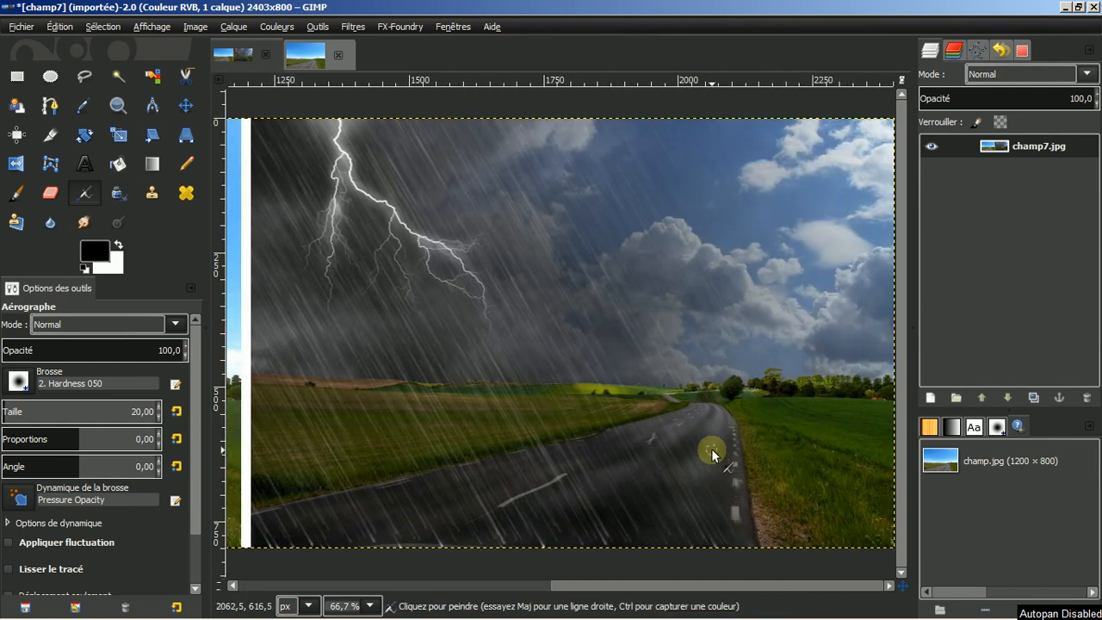
pyautogui.press('ctrl')
pyautogui.scroll(-1, 712, 449)
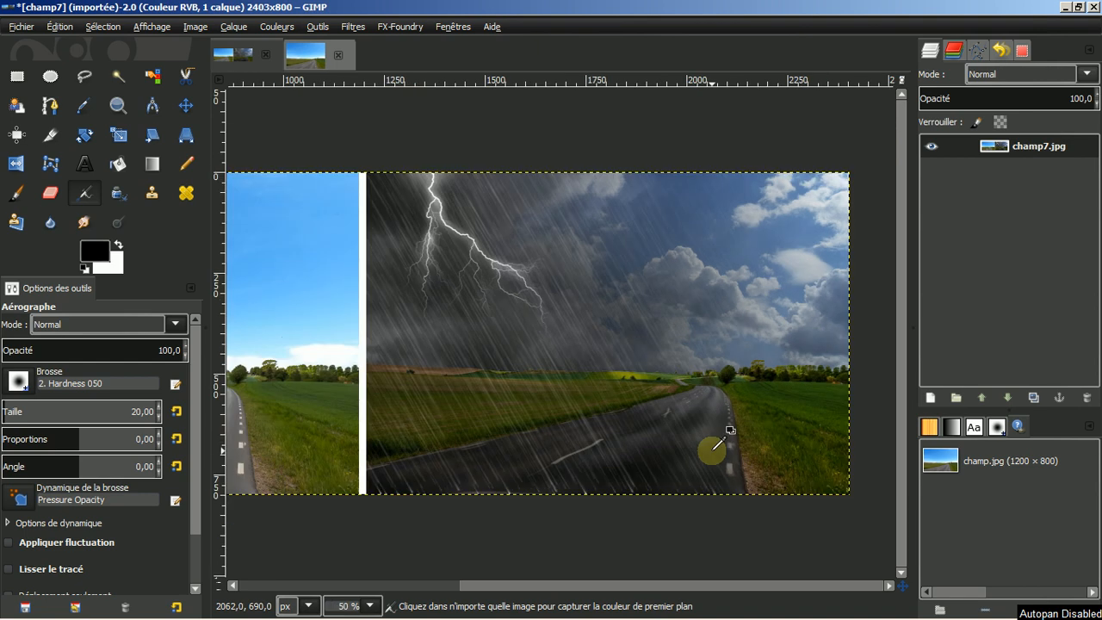
pyautogui.scroll(-1, 712, 449)
pyautogui.scroll(1, 711, 449)
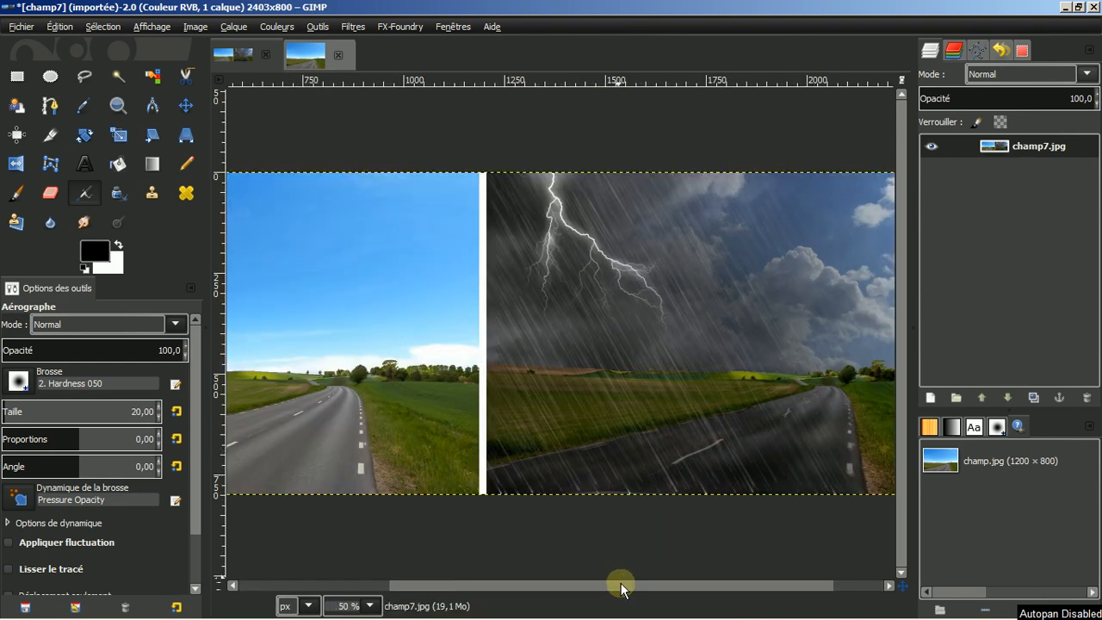
pyautogui.moveTo(620, 583)
pyautogui.mouseDown()
pyautogui.moveTo(644, 586)
pyautogui.moveTo(628, 592)
pyautogui.mouseUp()
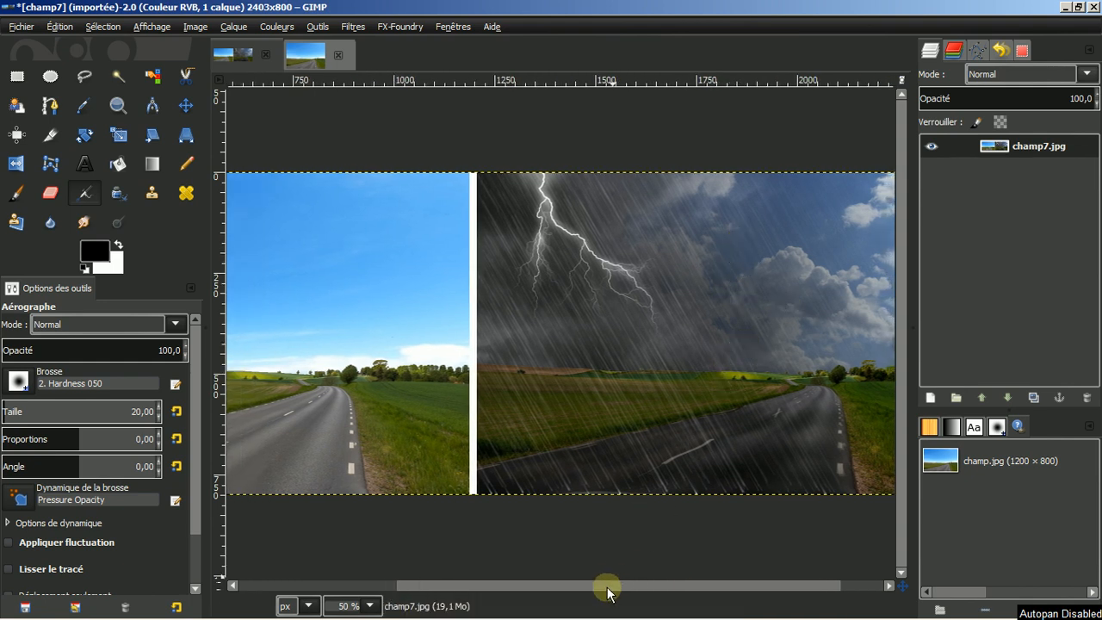
pyautogui.moveTo(601, 593); pyautogui.dragTo(641, 592)
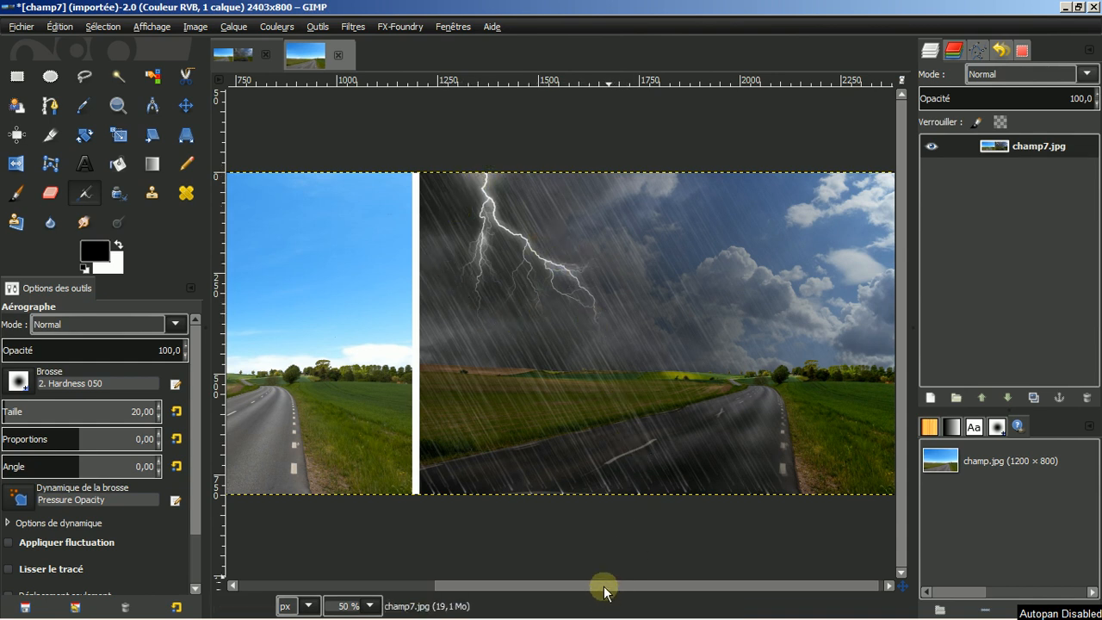
pyautogui.moveTo(606, 590); pyautogui.dragTo(541, 575)
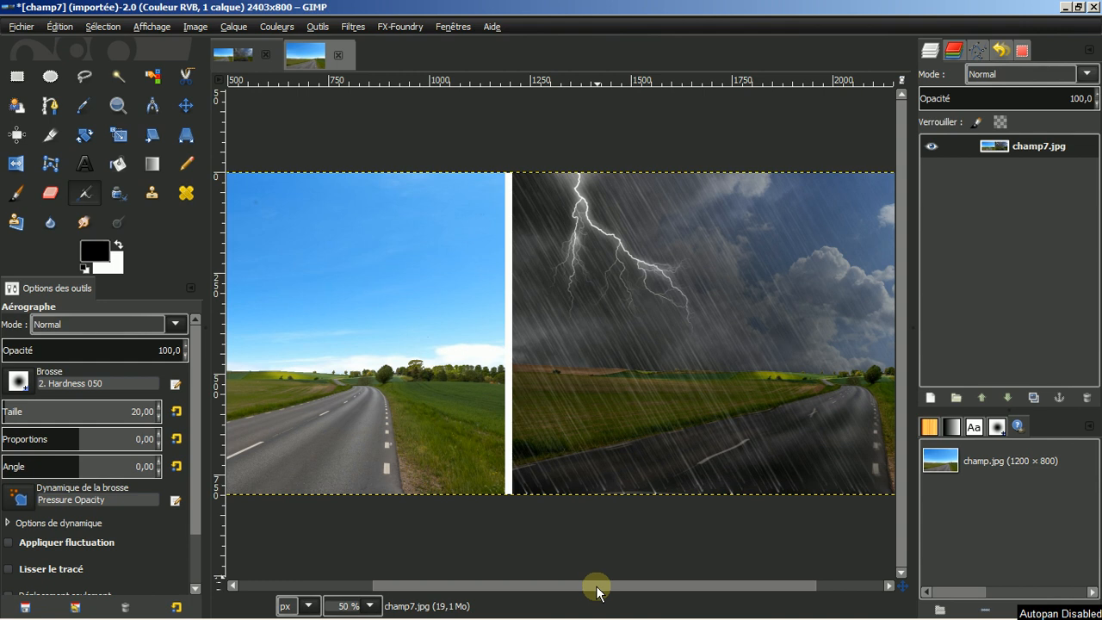
pyautogui.moveTo(596, 588); pyautogui.dragTo(490, 589)
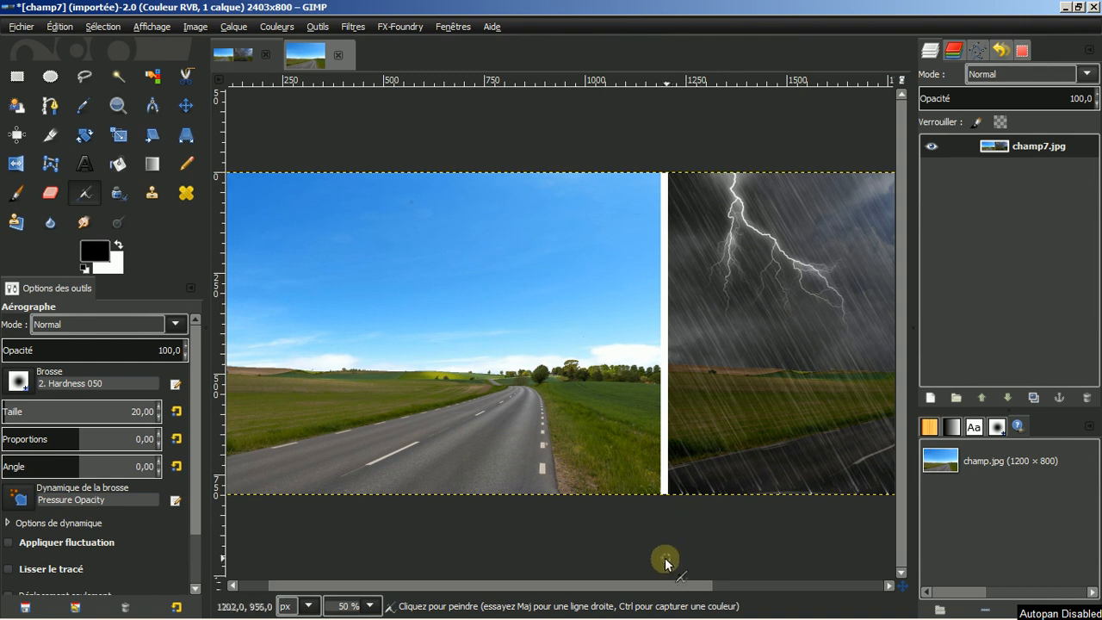
pyautogui.moveTo(652, 584); pyautogui.dragTo(689, 584)
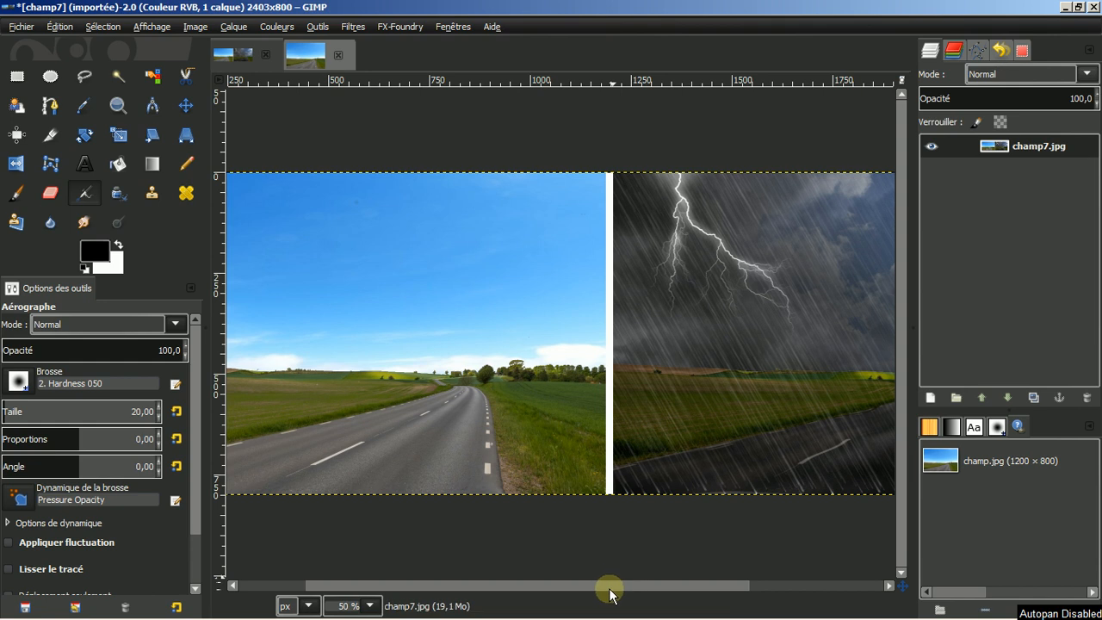
pyautogui.moveTo(611, 593); pyautogui.dragTo(648, 592)
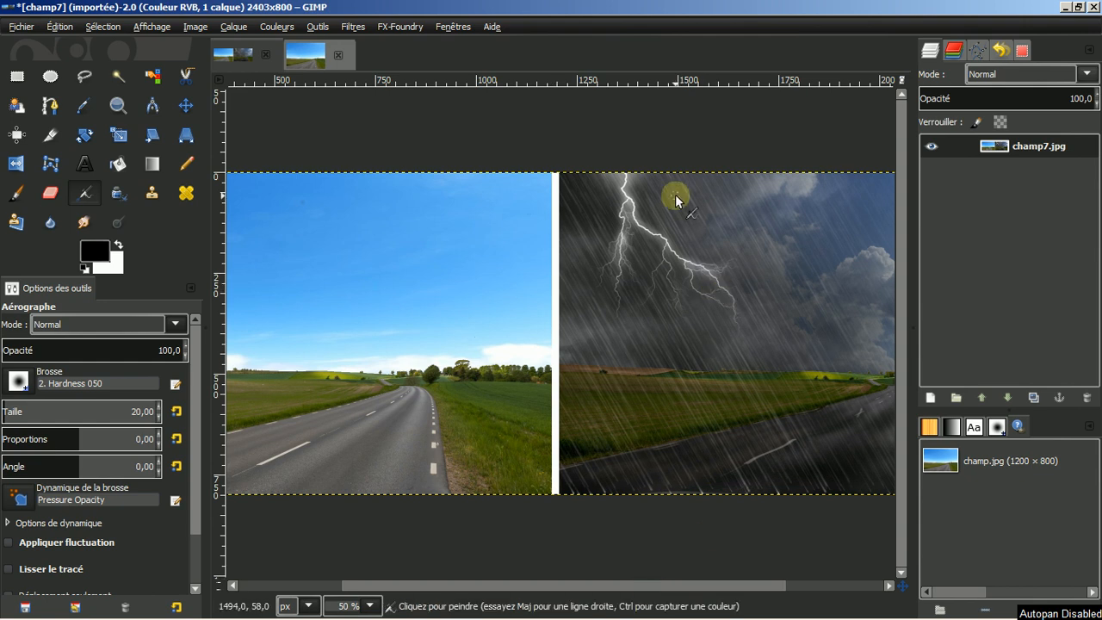
# Switch to the single road photo champ and add an alpha channel to its champ.jpg layer
pyautogui.click(307, 57)
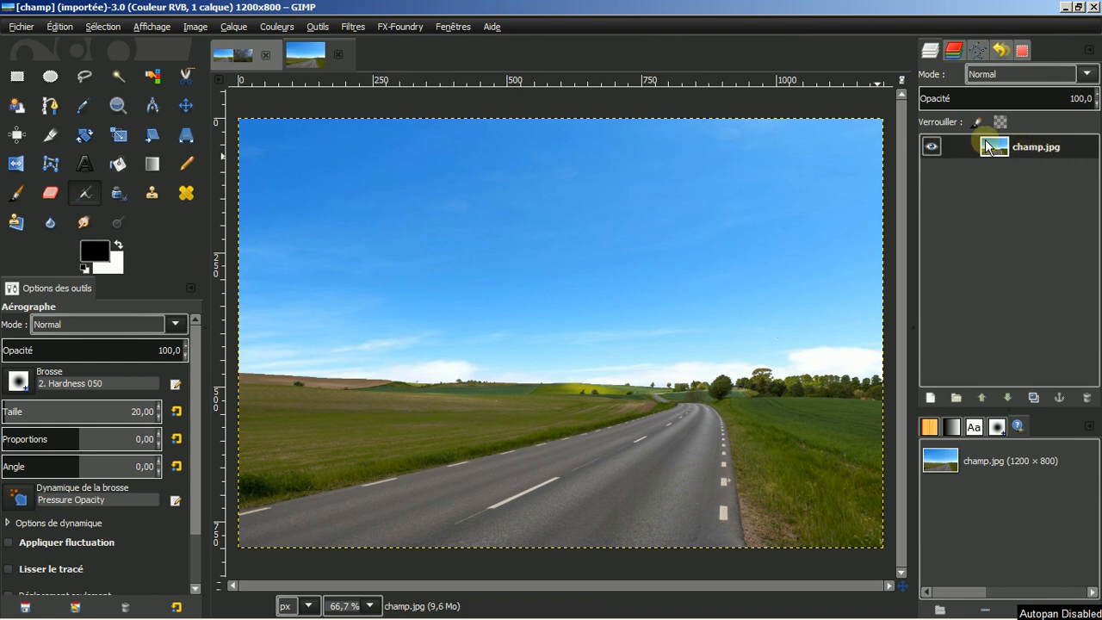
pyautogui.rightClick(1034, 149)
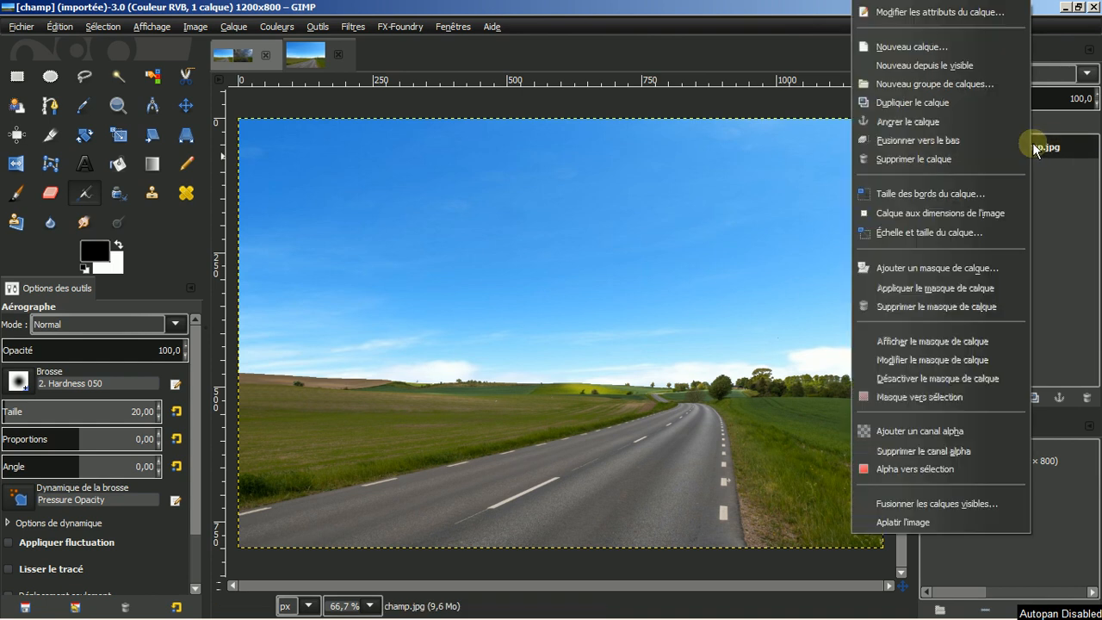
pyautogui.click(897, 432)
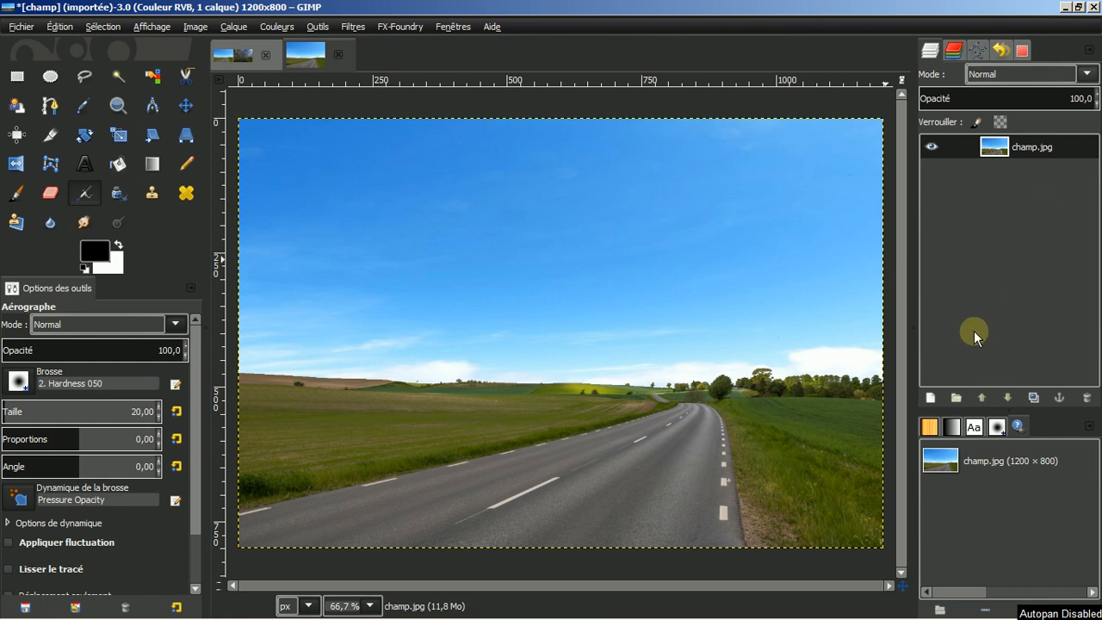
# Duplicate the champ.jpg layer twice and hide the two lower layers, keeping the topmost copy selected
pyautogui.click(1033, 397)
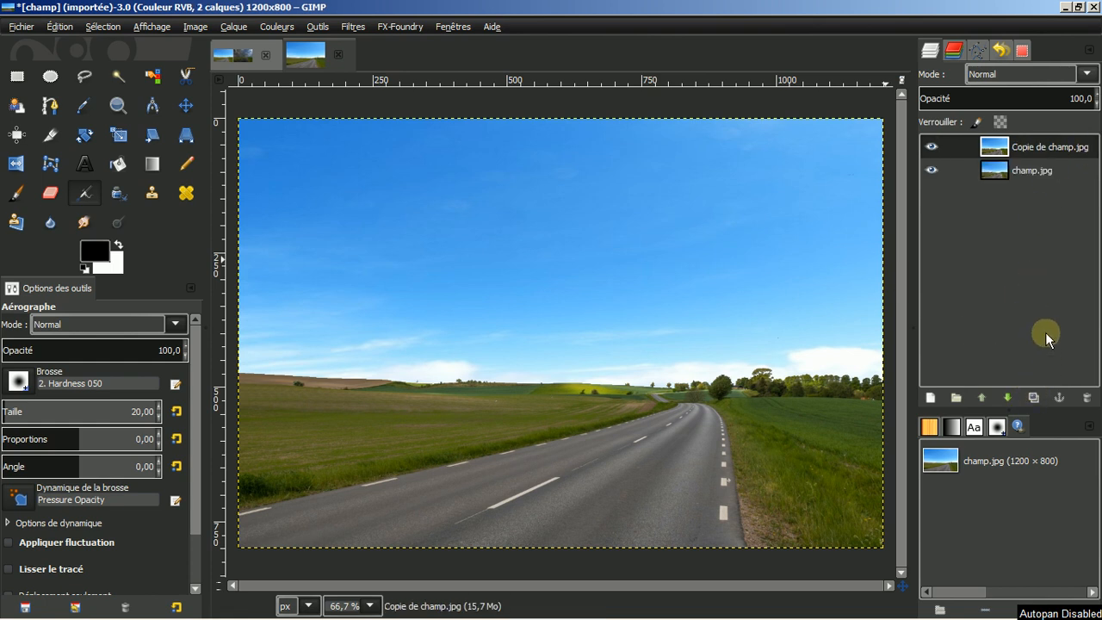
pyautogui.click(1035, 397)
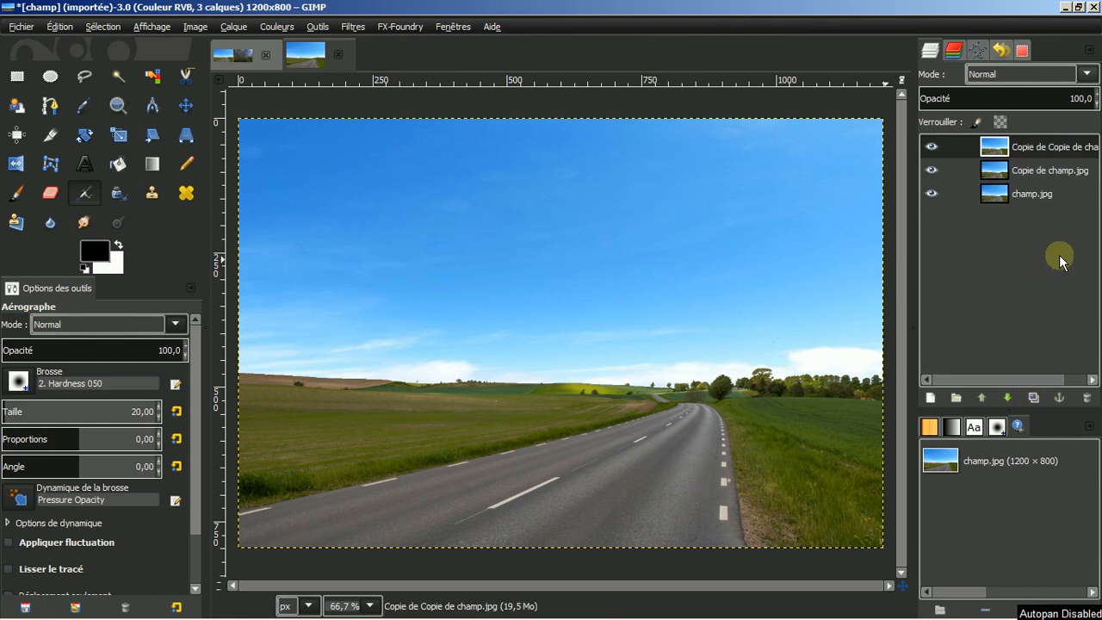
pyautogui.click(928, 192)
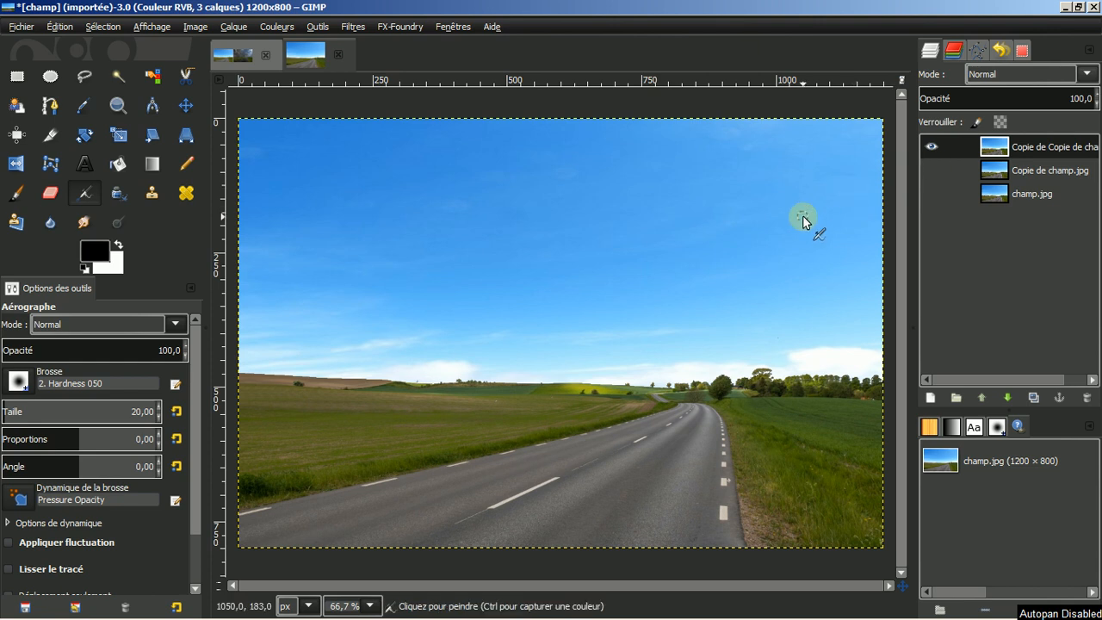
pyautogui.click(1028, 146)
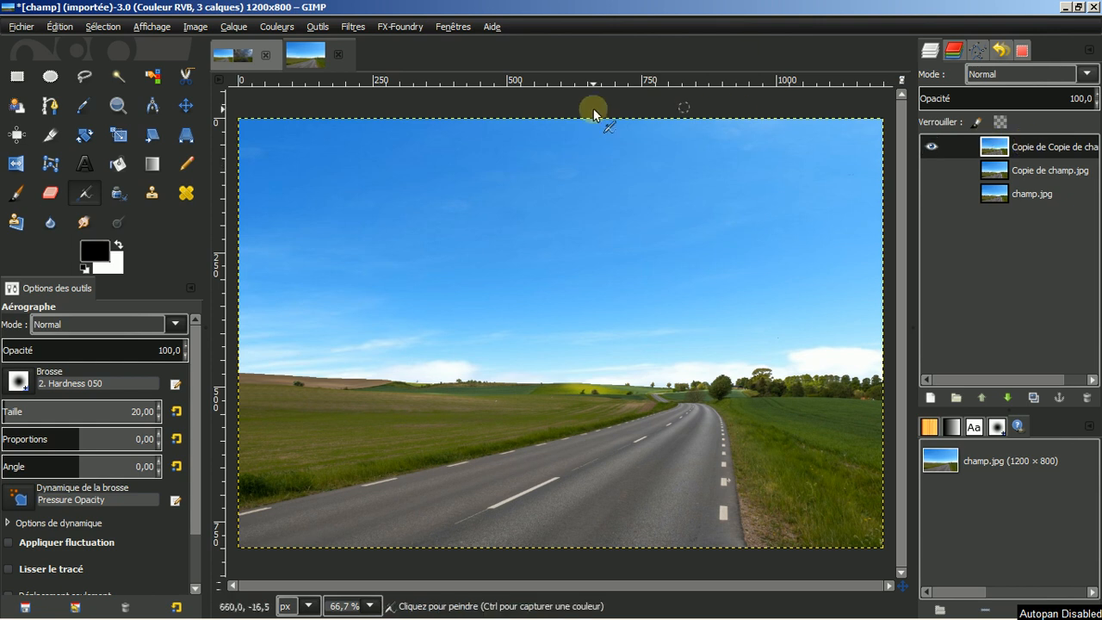
# Desaturate the topmost copy with the shade of grey based on Clarté
pyautogui.click(278, 27)
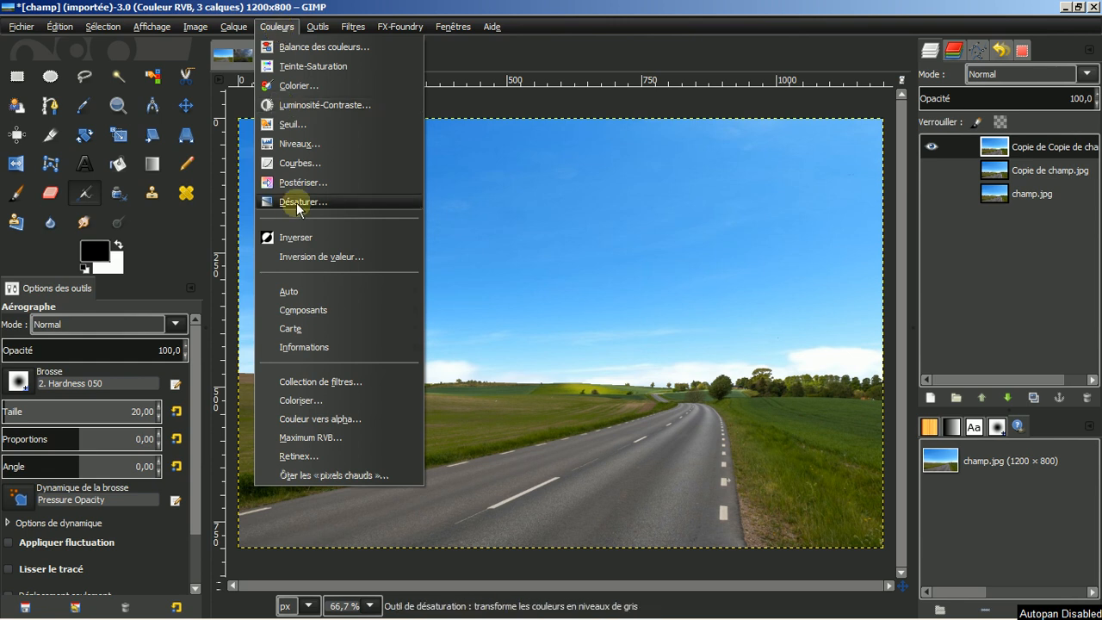
pyautogui.click(297, 203)
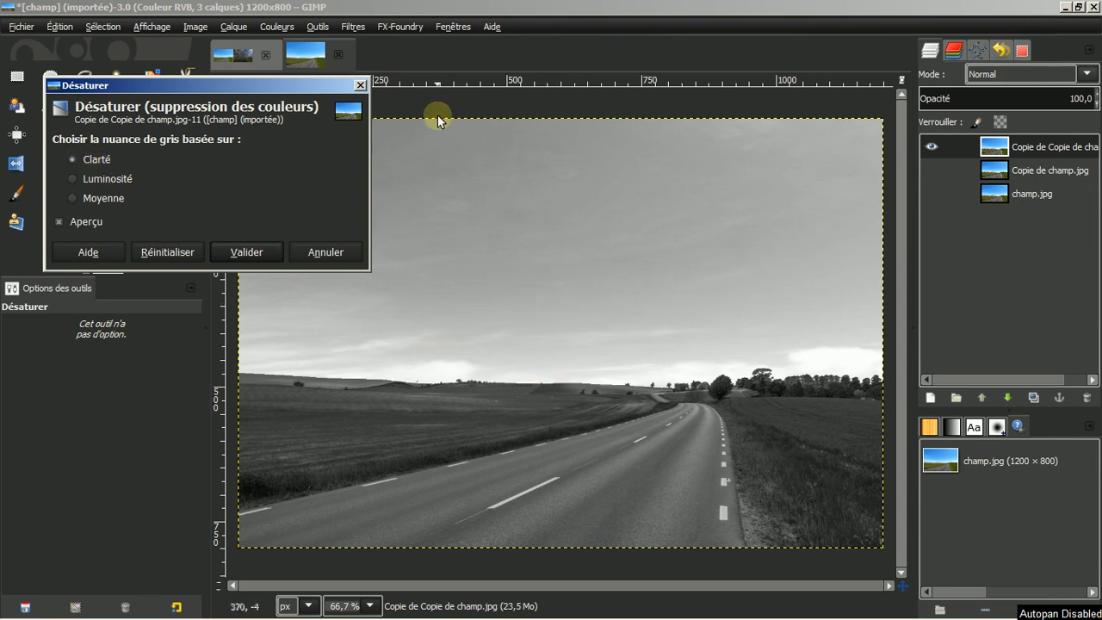
pyautogui.click(247, 251)
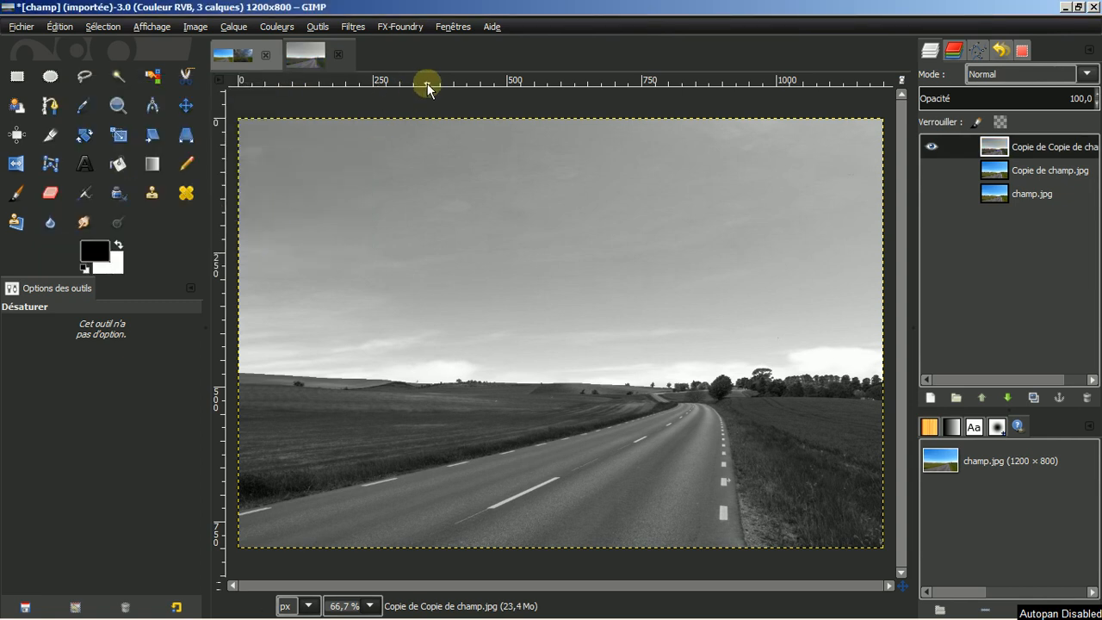
# Apply a Threshold (Seuil) from 127 to 255 to the desaturated layer to separate the sky from the ground
pyautogui.click(273, 28)
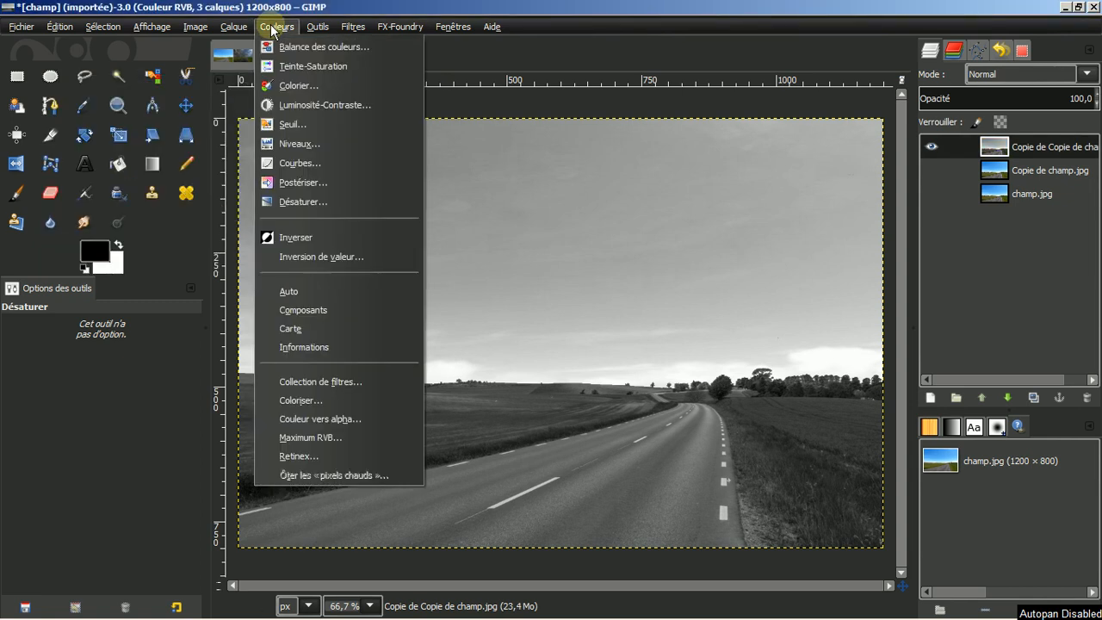
pyautogui.click(324, 123)
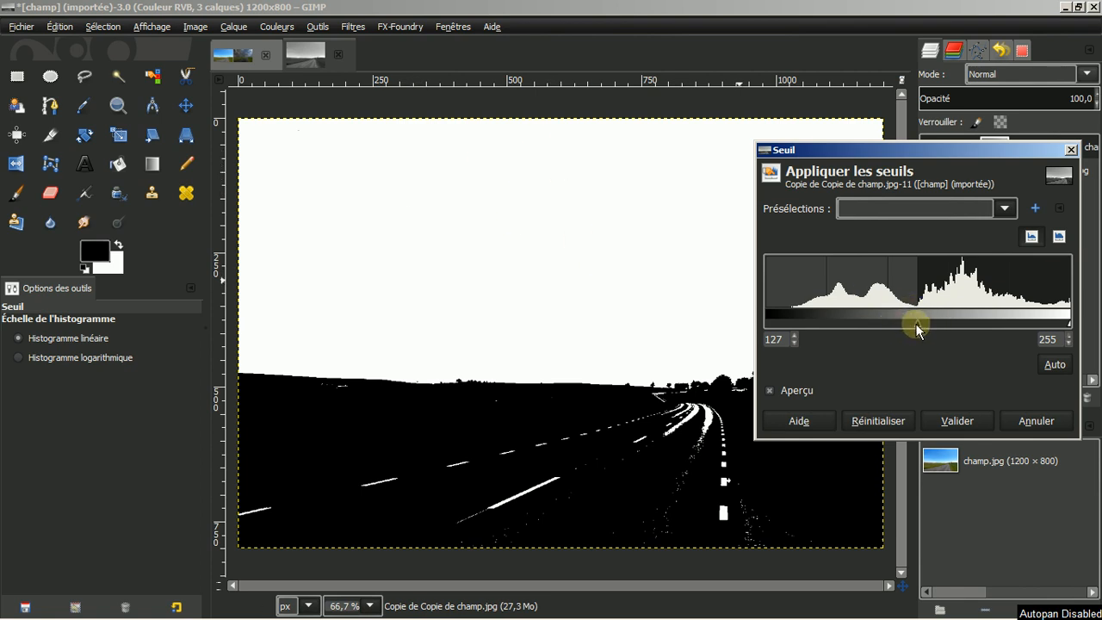
pyautogui.moveTo(916, 323)
pyautogui.mouseDown()
pyautogui.moveTo(893, 323)
pyautogui.moveTo(942, 329)
pyautogui.moveTo(916, 330)
pyautogui.mouseUp()
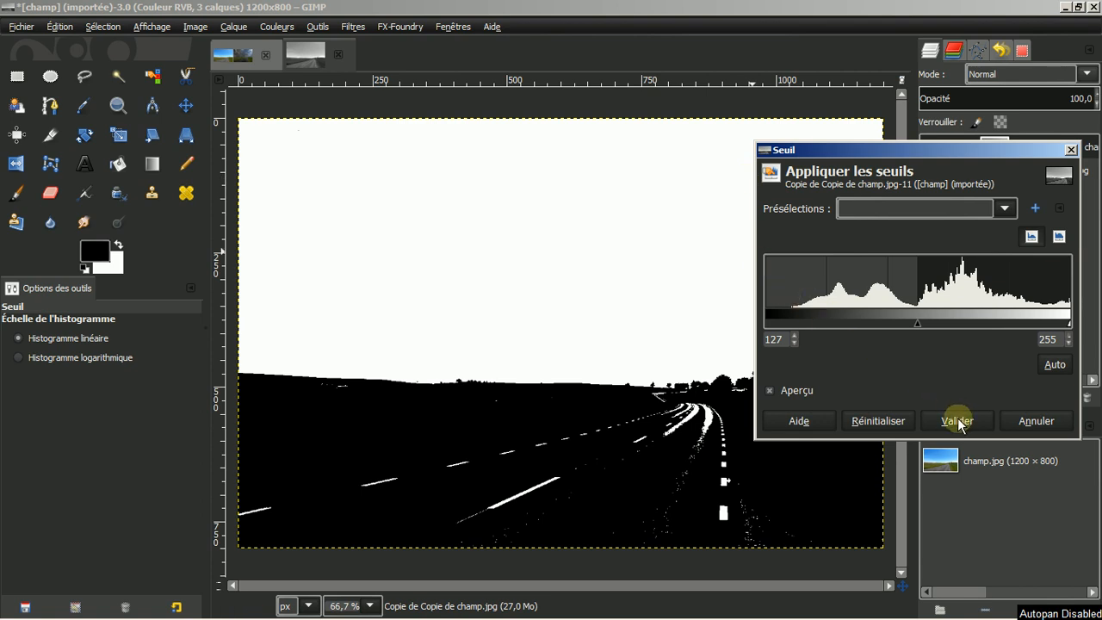
pyautogui.click(958, 420)
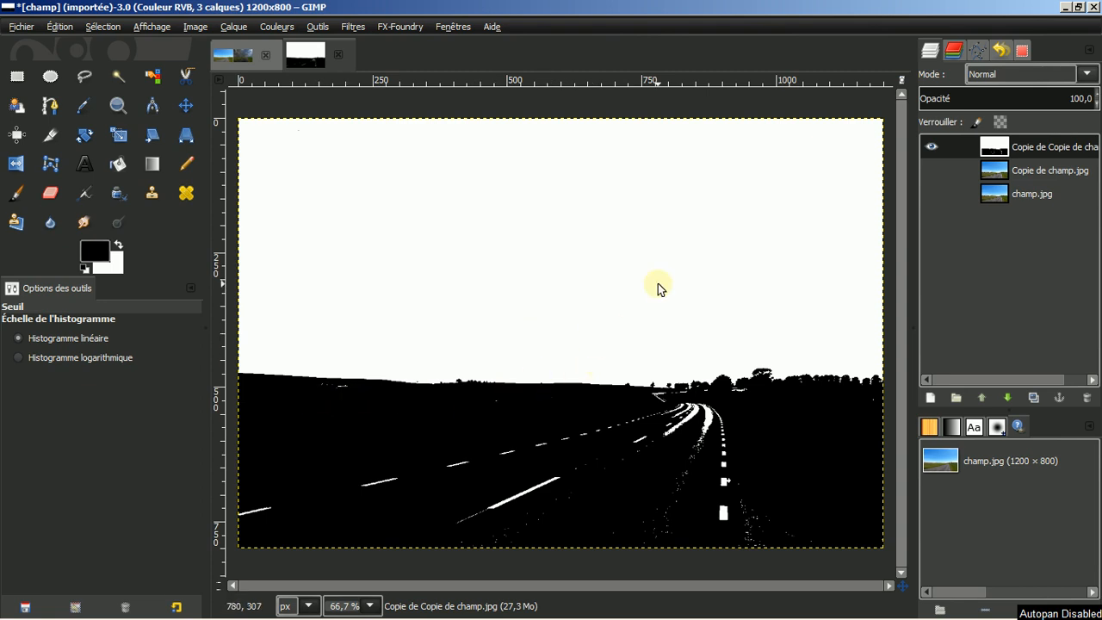
# Compare the thresholded layer with the colour copy beneath it and invert the thresholded layer's colours
pyautogui.click(930, 149)
pyautogui.click(930, 169)
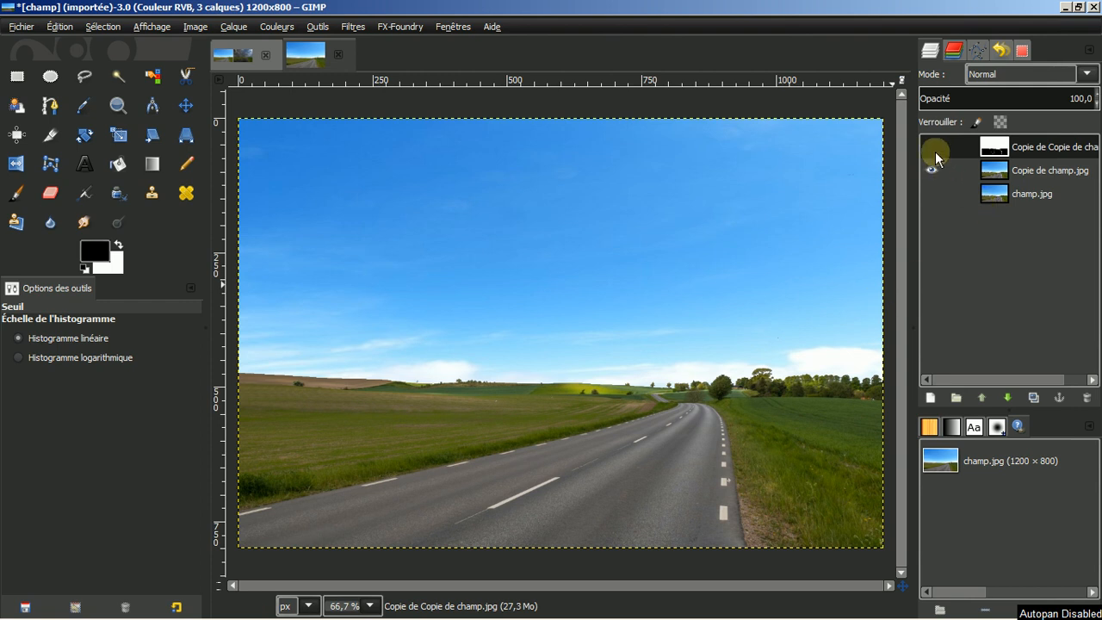
pyautogui.click(931, 148)
pyautogui.click(930, 169)
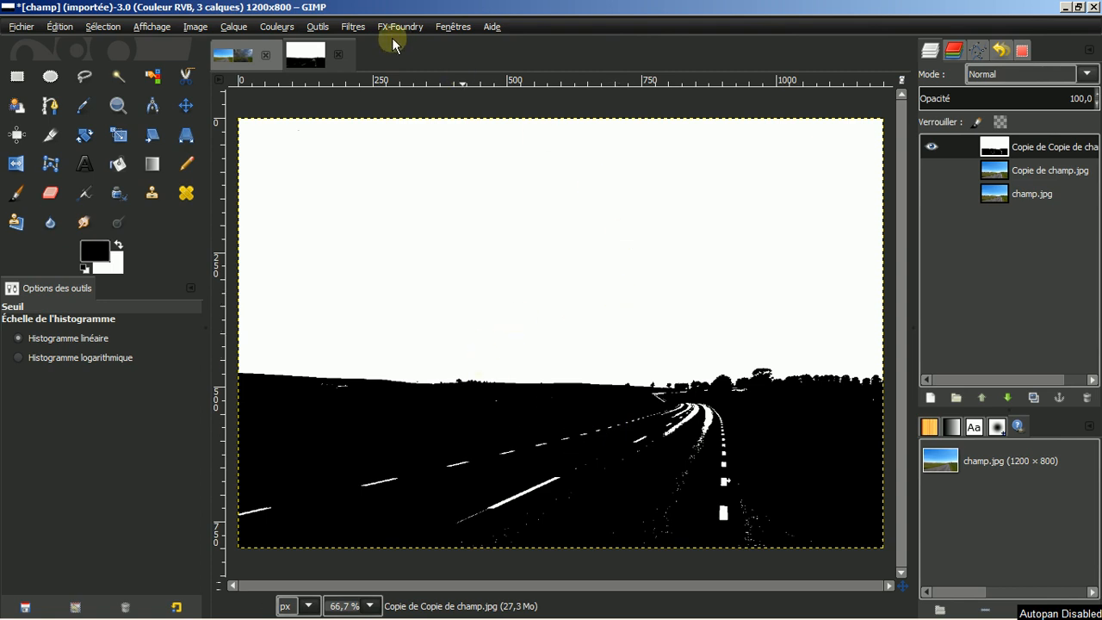
pyautogui.click(277, 28)
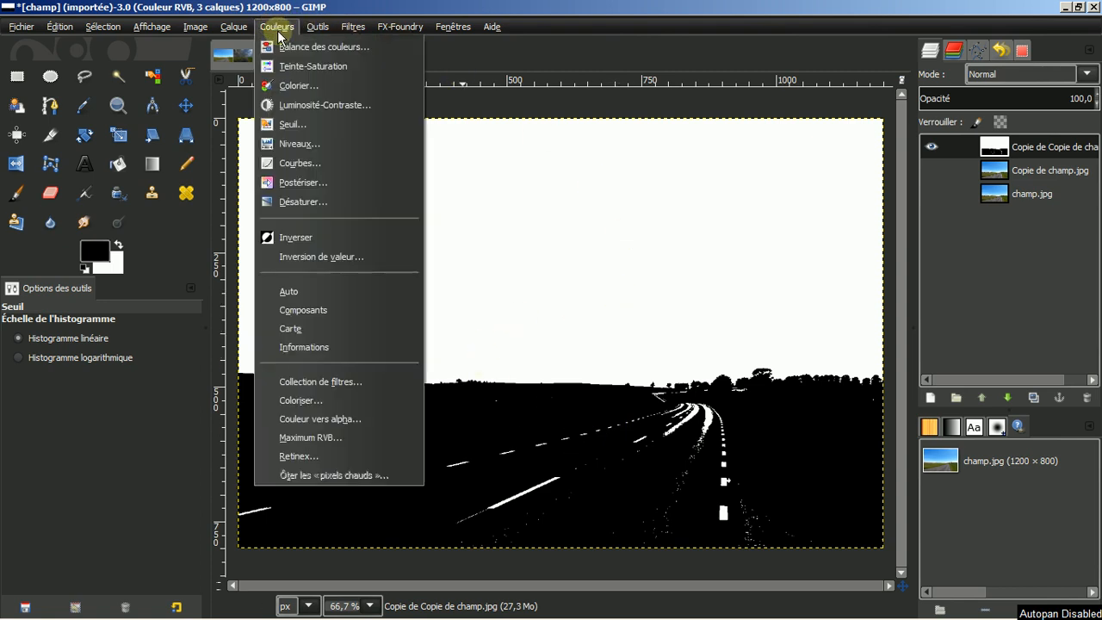
pyautogui.click(301, 243)
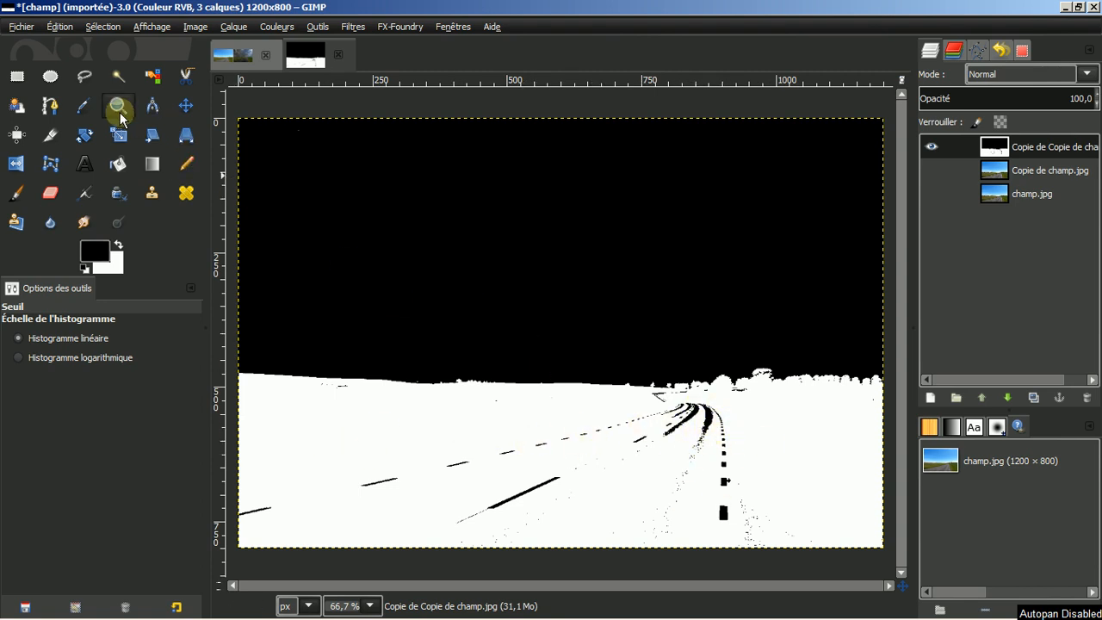
# Paint over the black road markings and specks below the horizon in white, using the Paintbrush with 2. Hardness 100 at size 74,23
pyautogui.click(18, 193)
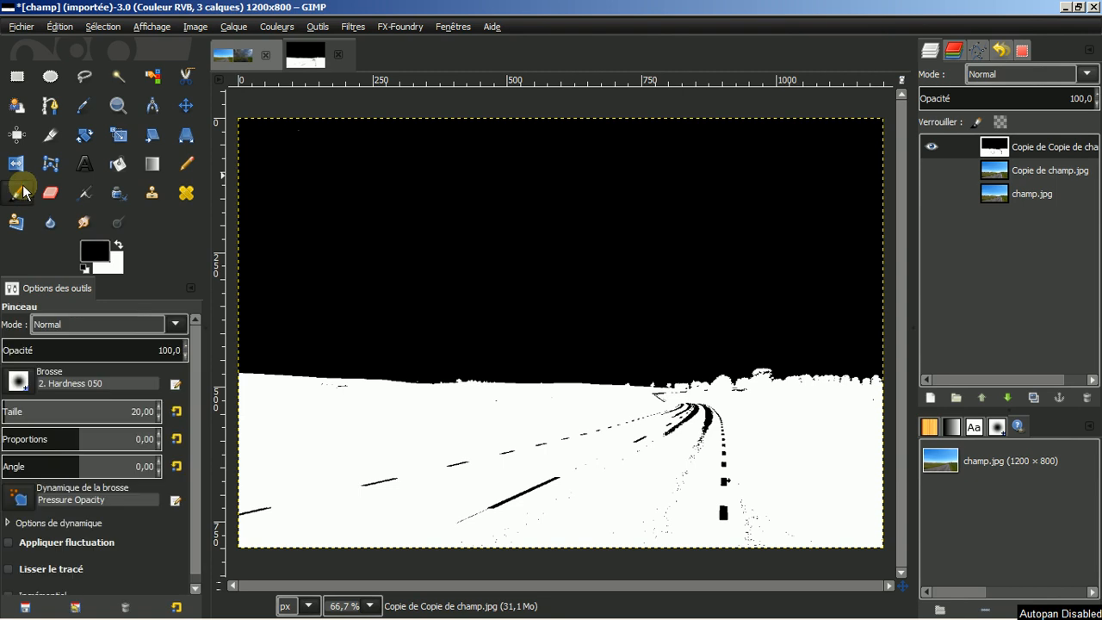
pyautogui.click(119, 246)
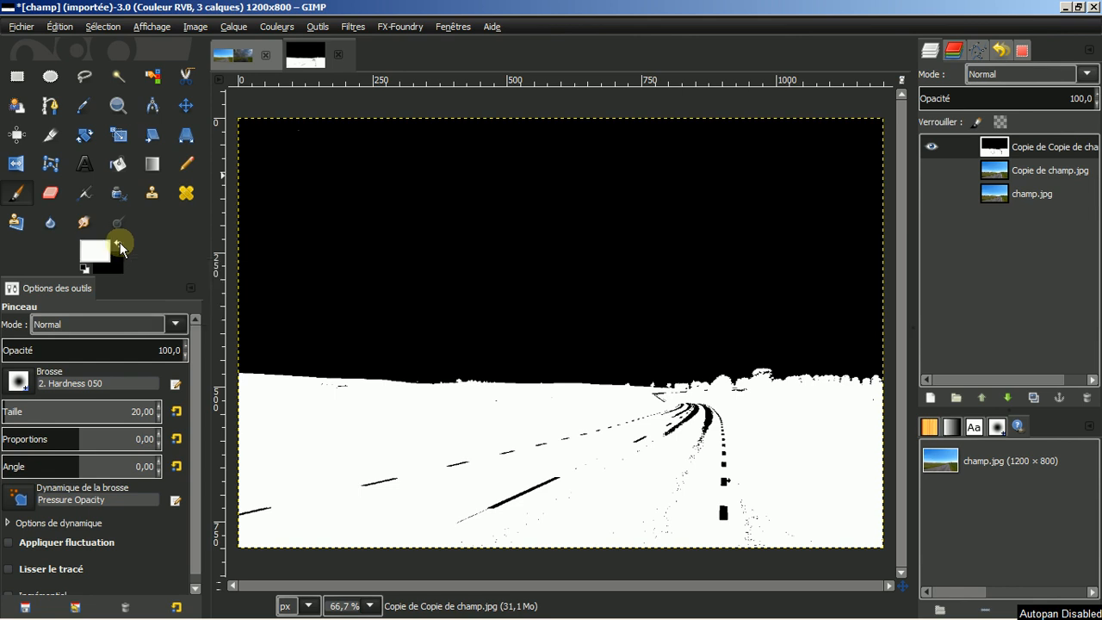
pyautogui.click(16, 380)
pyautogui.click(10, 179)
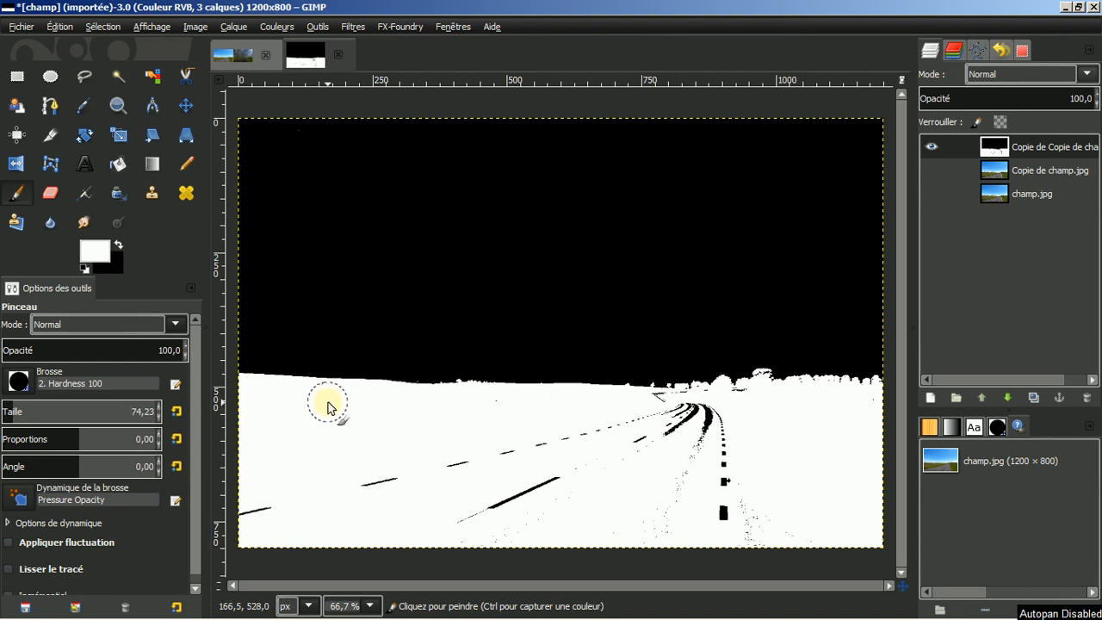
pyautogui.moveTo(339, 418)
pyautogui.mouseDown()
pyautogui.moveTo(412, 482)
pyautogui.moveTo(319, 488)
pyautogui.moveTo(244, 522)
pyautogui.moveTo(322, 452)
pyautogui.moveTo(410, 436)
pyautogui.moveTo(454, 461)
pyautogui.moveTo(516, 472)
pyautogui.moveTo(462, 509)
pyautogui.moveTo(642, 532)
pyautogui.moveTo(755, 525)
pyautogui.moveTo(724, 466)
pyautogui.moveTo(718, 423)
pyautogui.moveTo(660, 412)
pyautogui.moveTo(740, 407)
pyautogui.moveTo(705, 403)
pyautogui.moveTo(702, 444)
pyautogui.moveTo(671, 499)
pyautogui.moveTo(608, 478)
pyautogui.moveTo(537, 480)
pyautogui.moveTo(682, 450)
pyautogui.moveTo(680, 433)
pyautogui.moveTo(593, 433)
pyautogui.moveTo(603, 434)
pyautogui.moveTo(489, 456)
pyautogui.moveTo(640, 451)
pyautogui.mouseUp()
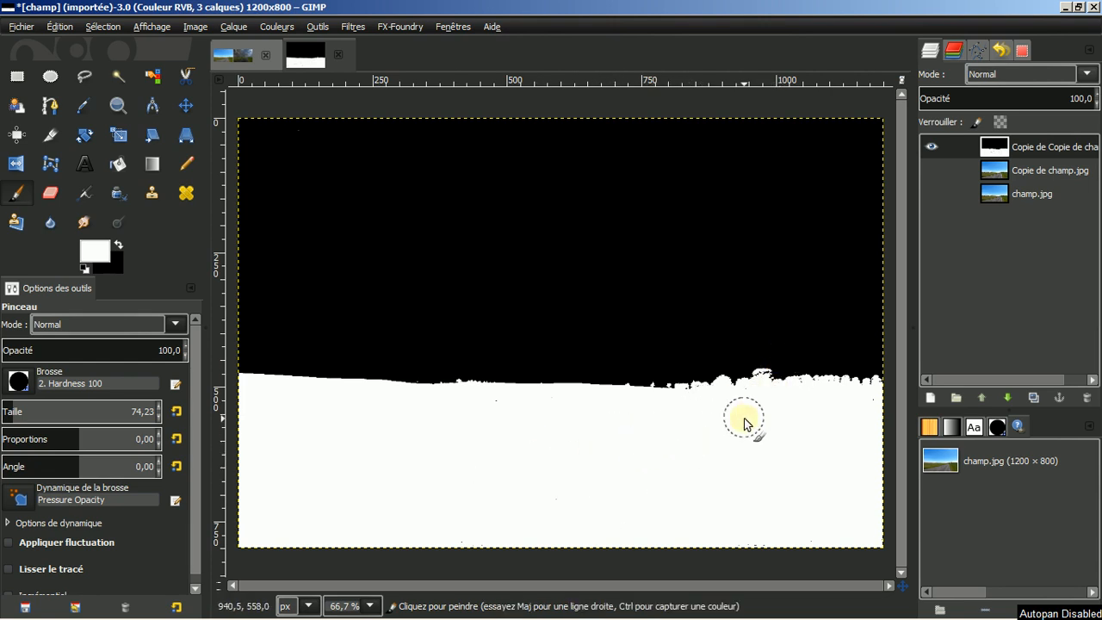
# Compare the thresholded layer's tree line with the colour copy beneath it to check the edge between sky and ground
pyautogui.keyDown('ctrl'); pyautogui.scroll(3, 739, 425); pyautogui.keyUp('ctrl')
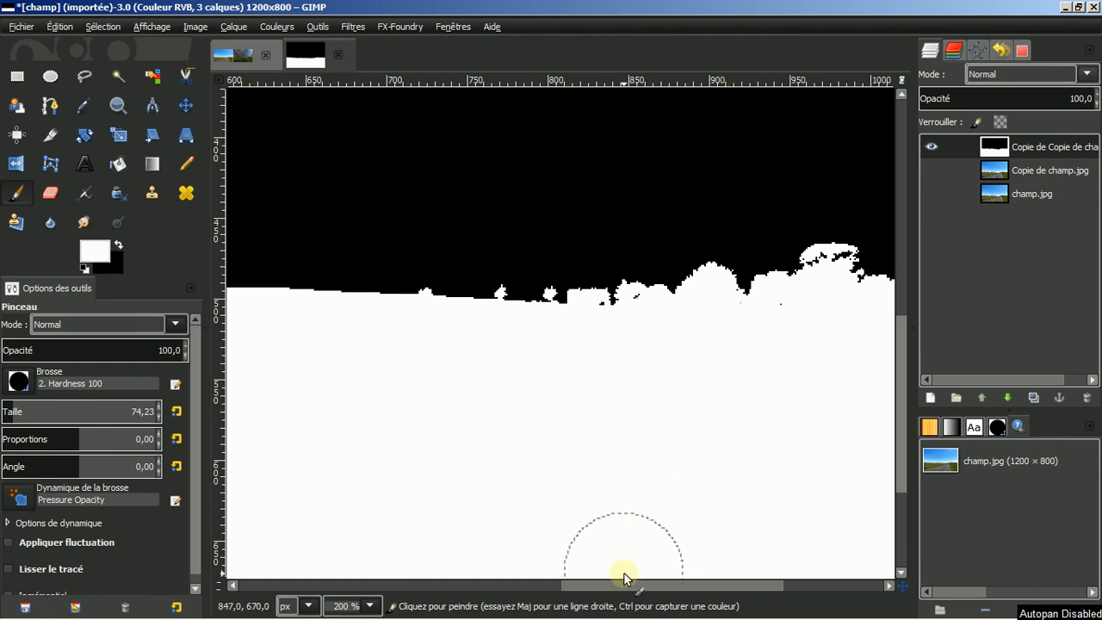
pyautogui.moveTo(623, 585); pyautogui.dragTo(689, 586)
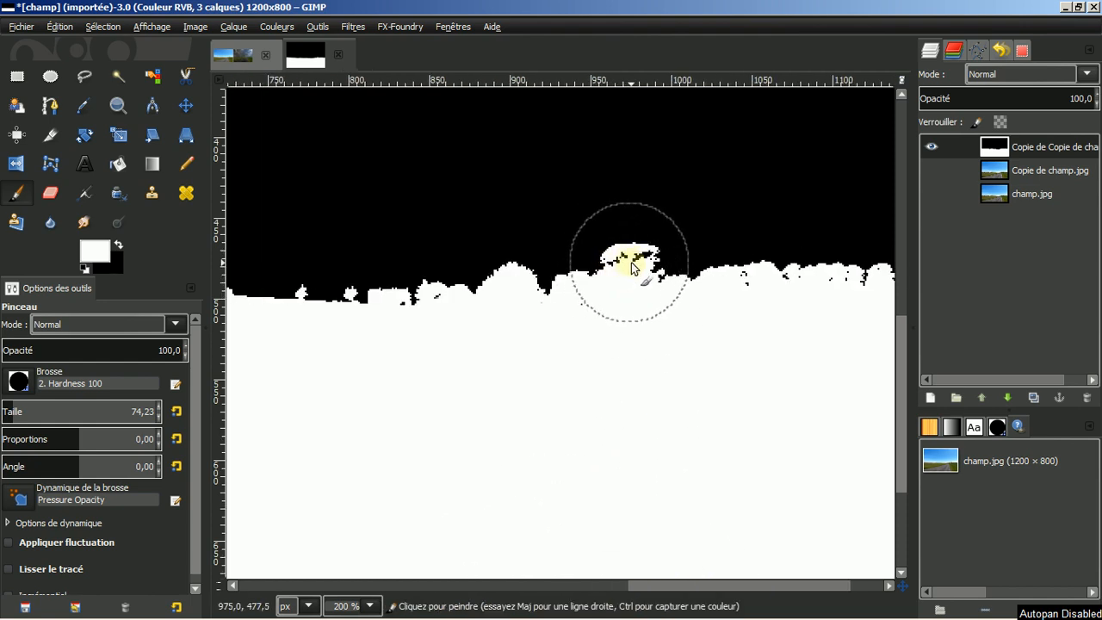
pyautogui.click(931, 168)
pyautogui.click(932, 147)
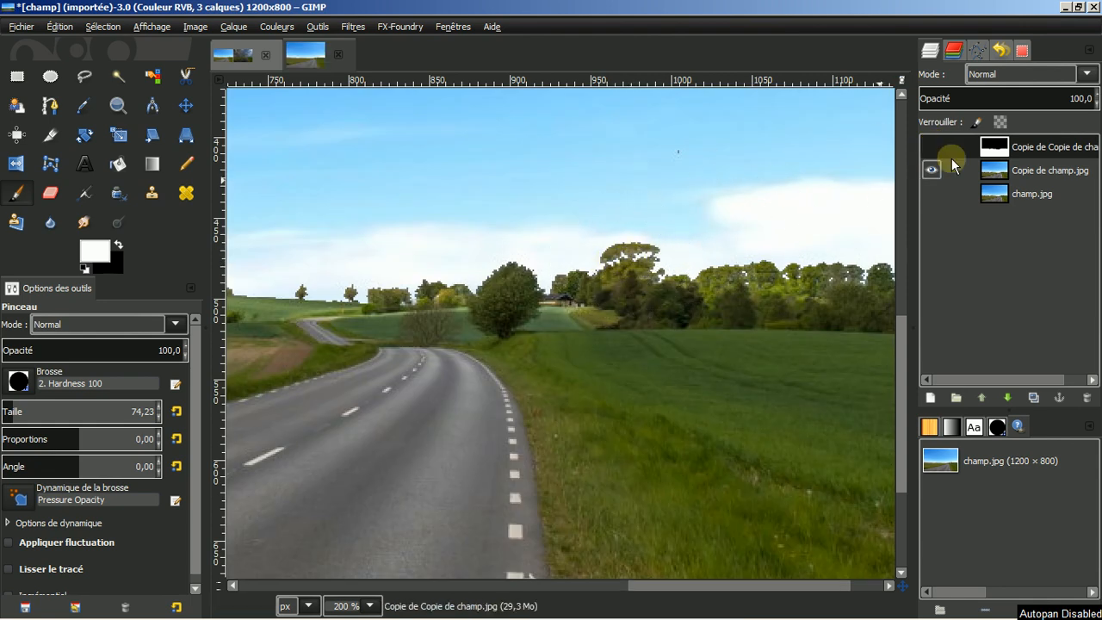
pyautogui.click(931, 146)
pyautogui.click(932, 169)
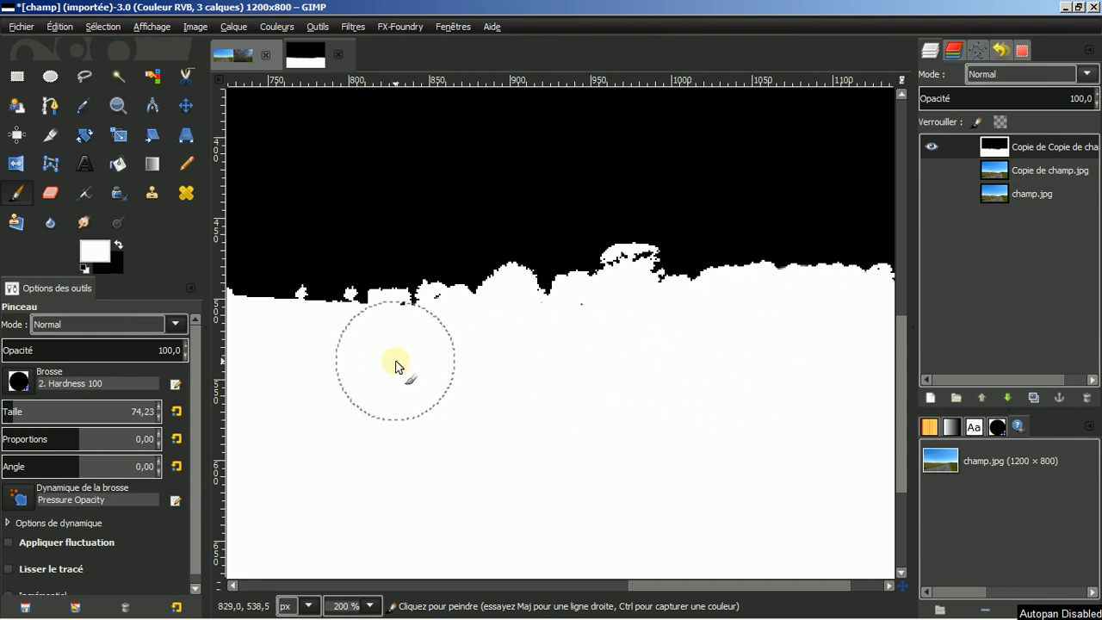
pyautogui.keyDown('ctrl'); pyautogui.scroll(-2, 465, 404); pyautogui.keyUp('ctrl')
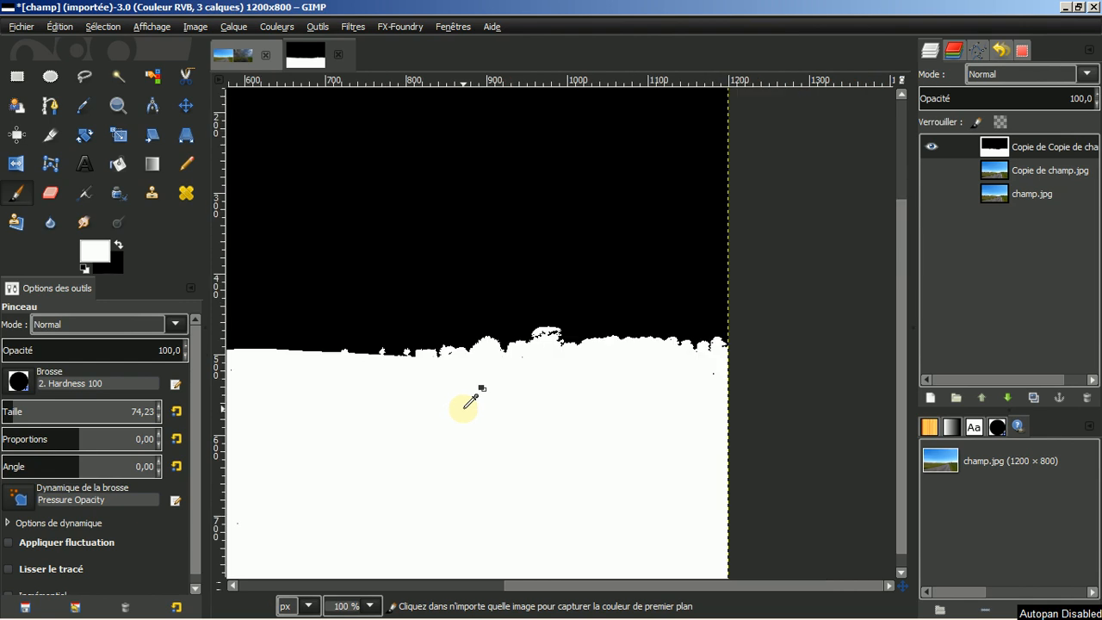
pyautogui.keyDown('ctrl'); pyautogui.scroll(-1, 465, 405); pyautogui.keyUp('ctrl')
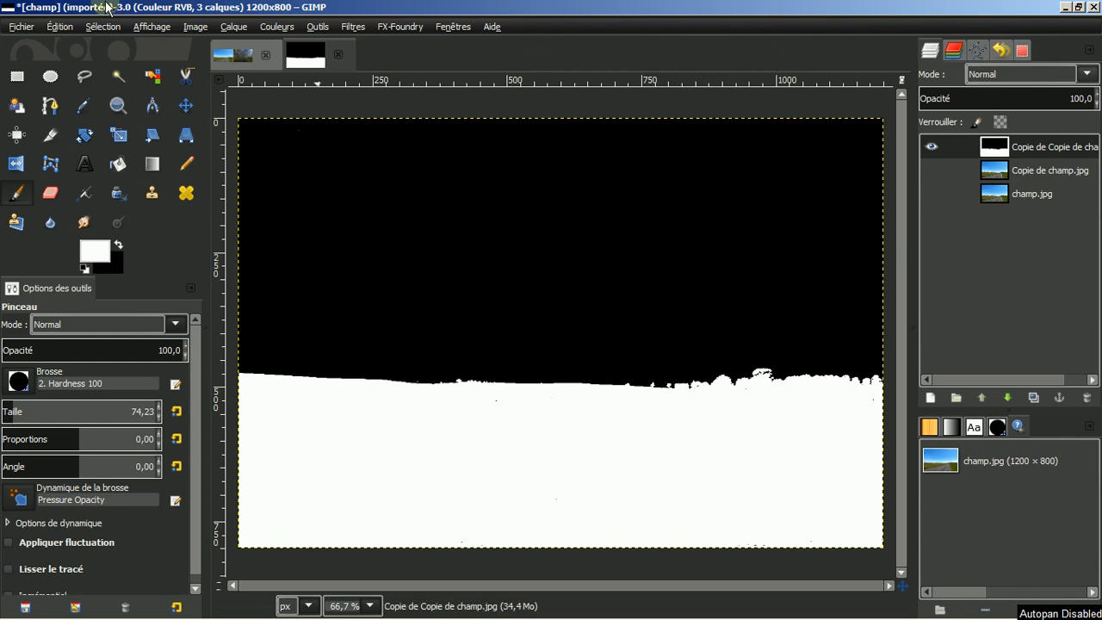
# Copy the black-and-white thresholded layer to the clipboard and delete that layer
pyautogui.click(54, 28)
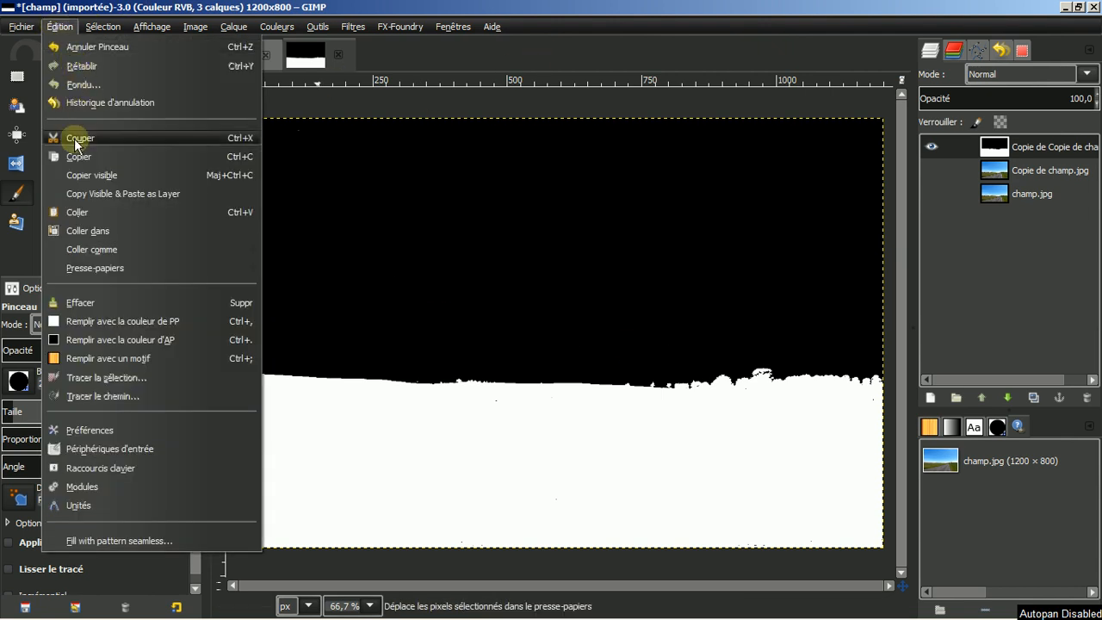
pyautogui.click(66, 161)
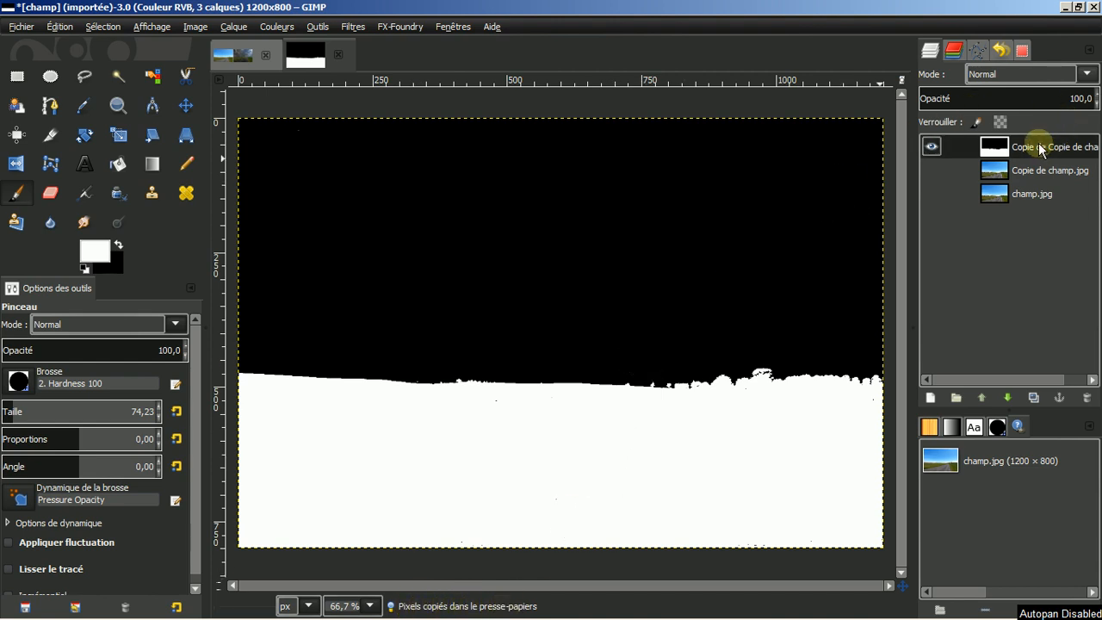
pyautogui.click(1086, 397)
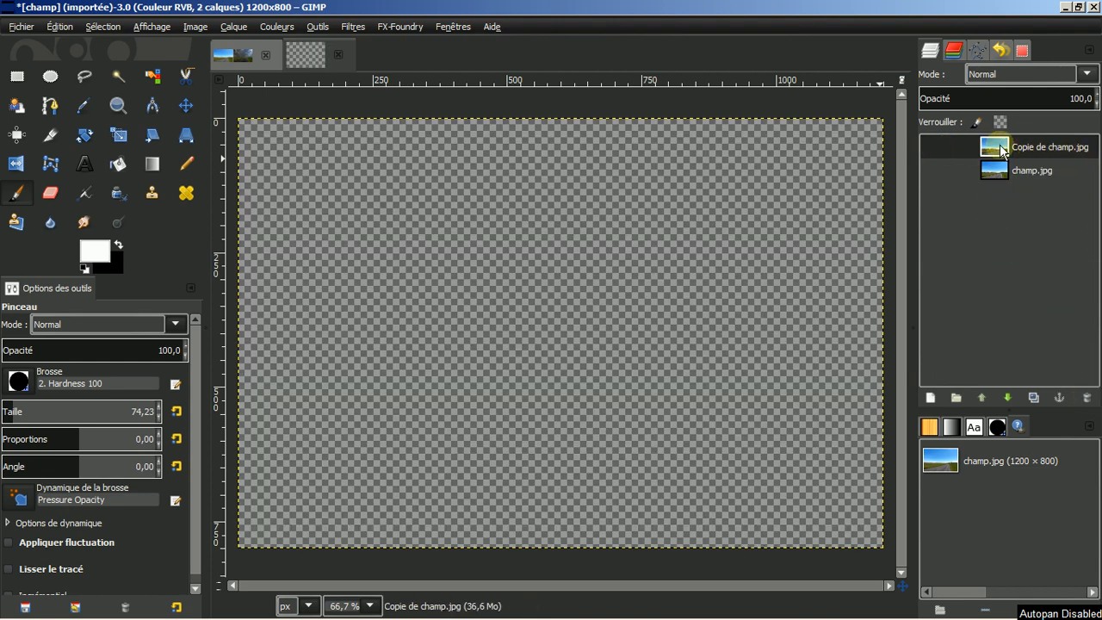
# Make the layer Copie de champ.jpg visible and add a layer mask initialised to Blanc (opacité complète)
pyautogui.click(930, 148)
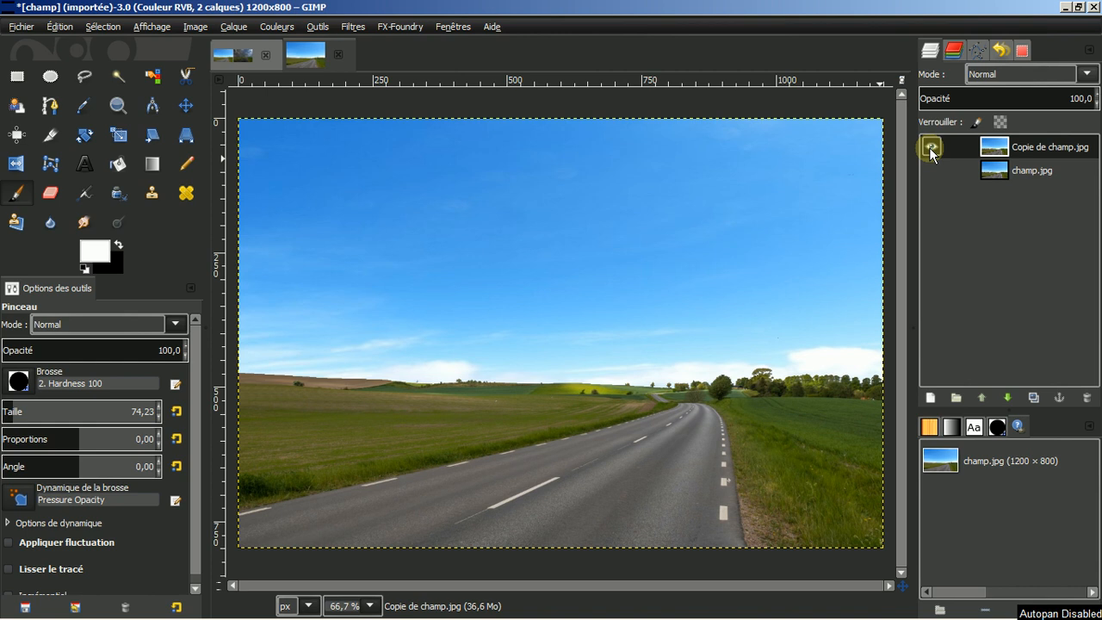
pyautogui.rightClick(1030, 145)
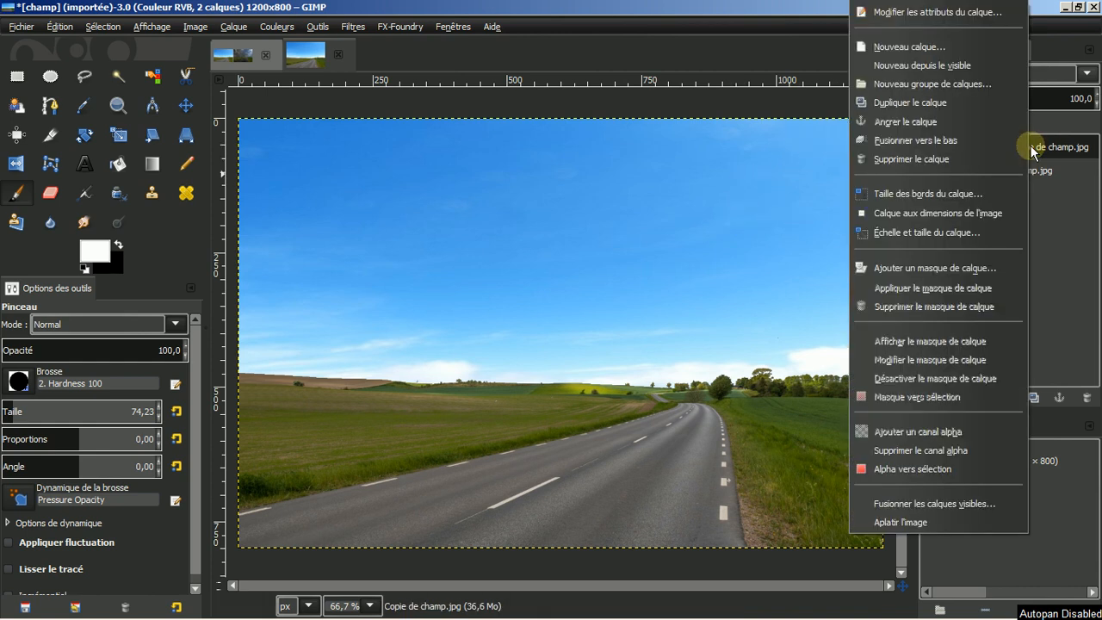
pyautogui.click(891, 269)
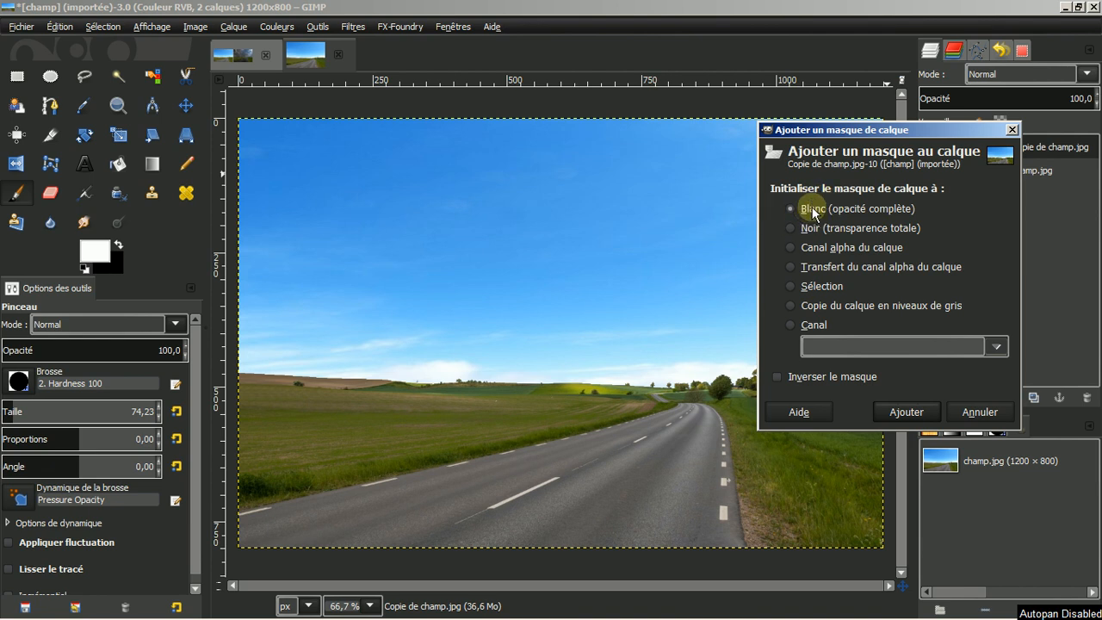
pyautogui.click(905, 413)
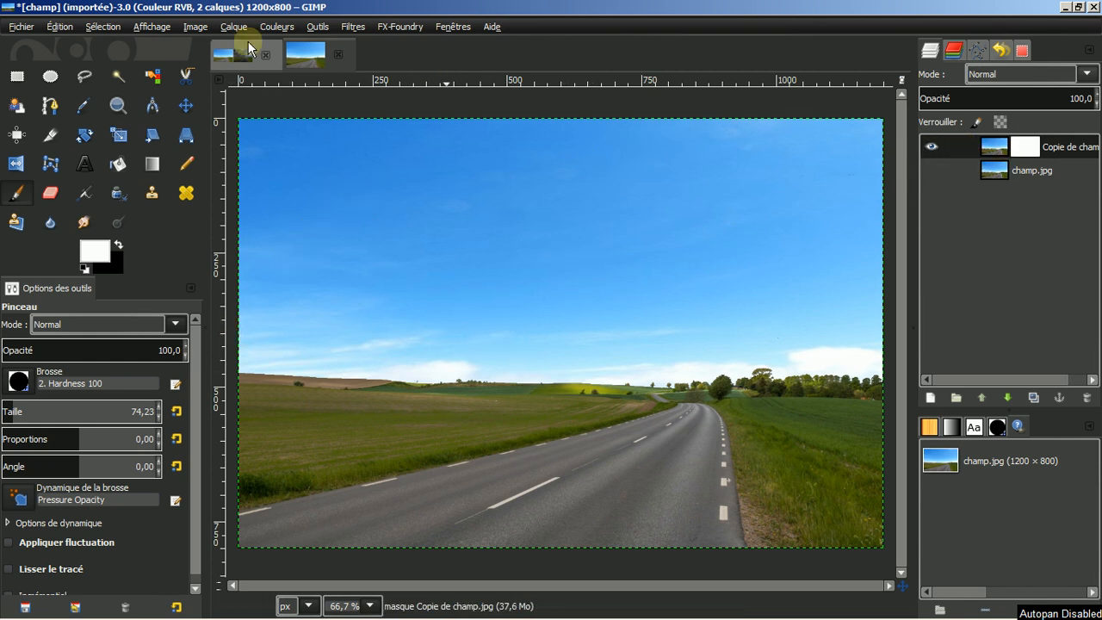
# Paste the copied black-and-white image into the layer mask, anchor it, and apply the mask to cut out the sky
pyautogui.click(57, 29)
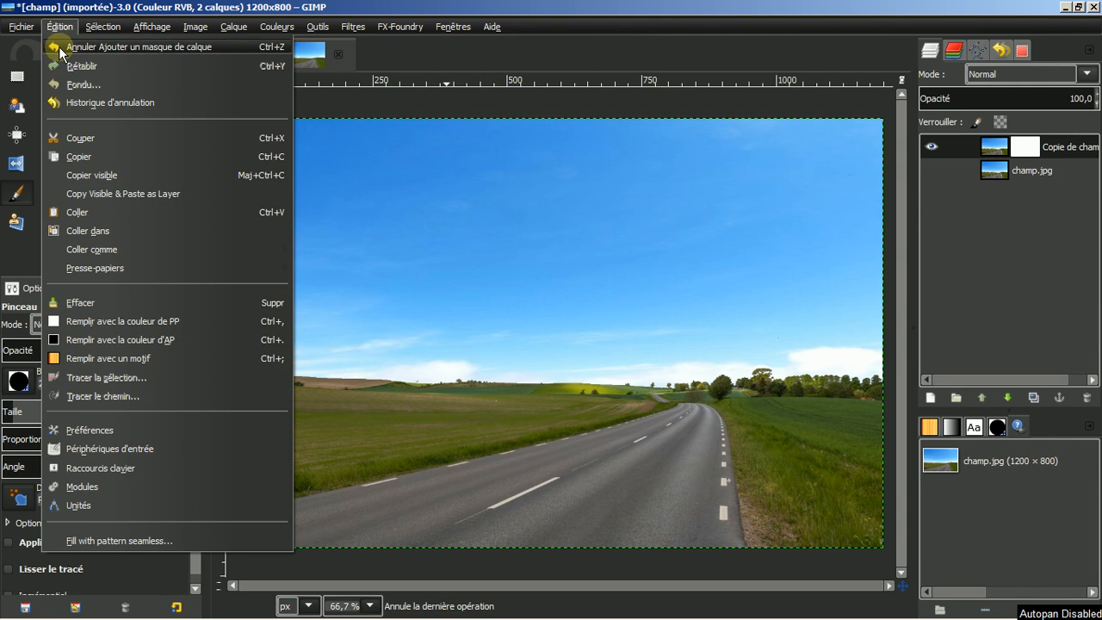
pyautogui.click(76, 212)
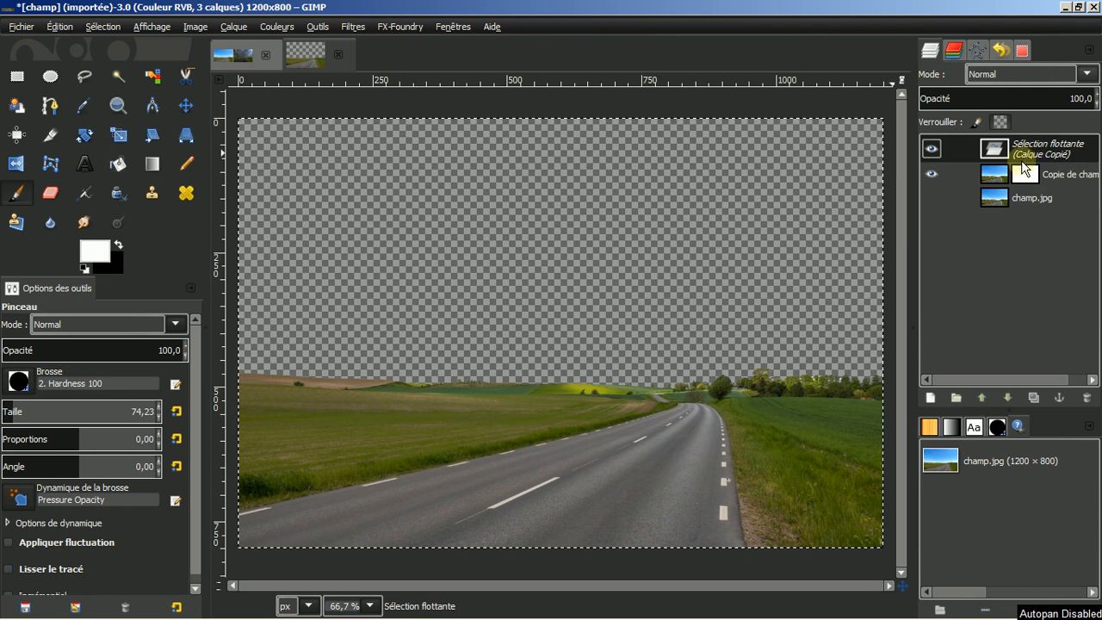
pyautogui.click(1058, 399)
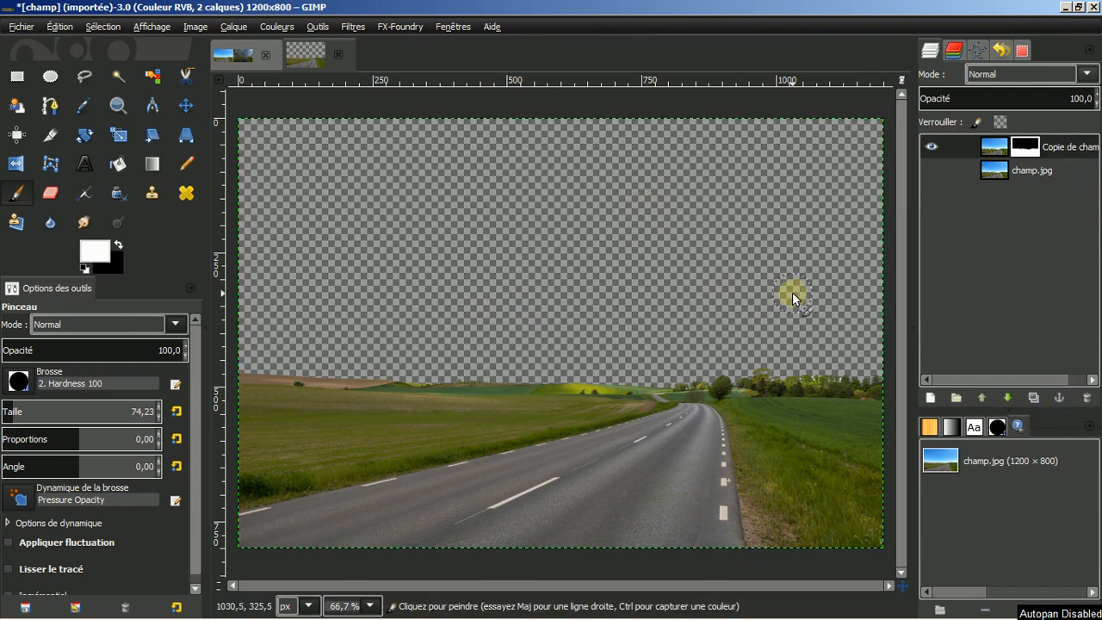
pyautogui.rightClick(1052, 149)
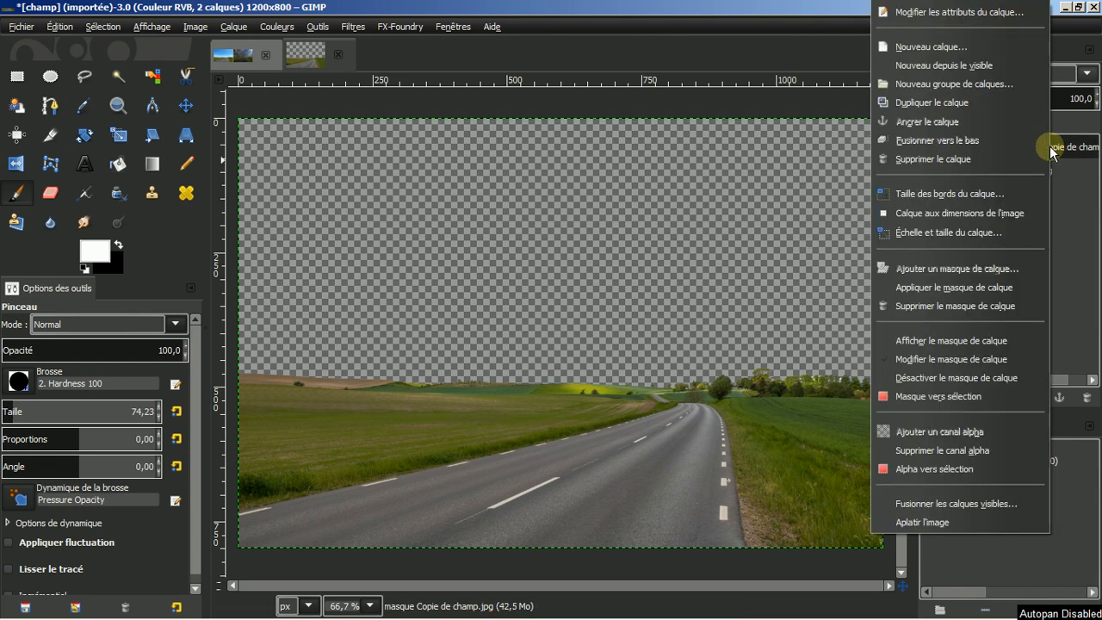
pyautogui.click(938, 285)
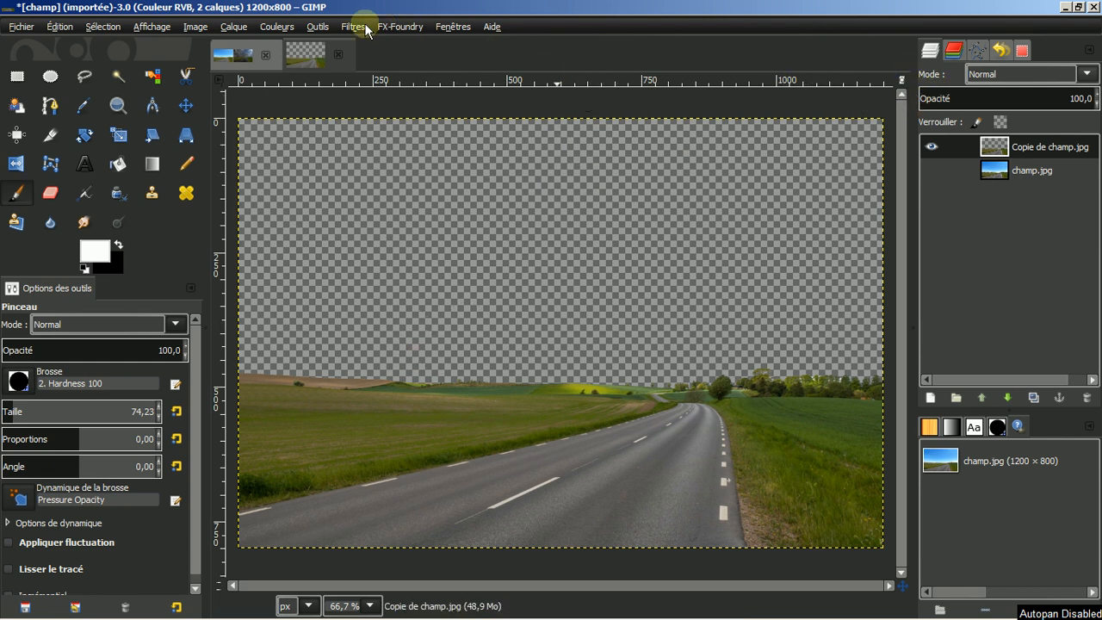
# Boost the ground layer's contrast with an S-shaped Valeur curve (Courbes), raising the highlights and lowering the shadows to about x 41, y 30
pyautogui.click(282, 28)
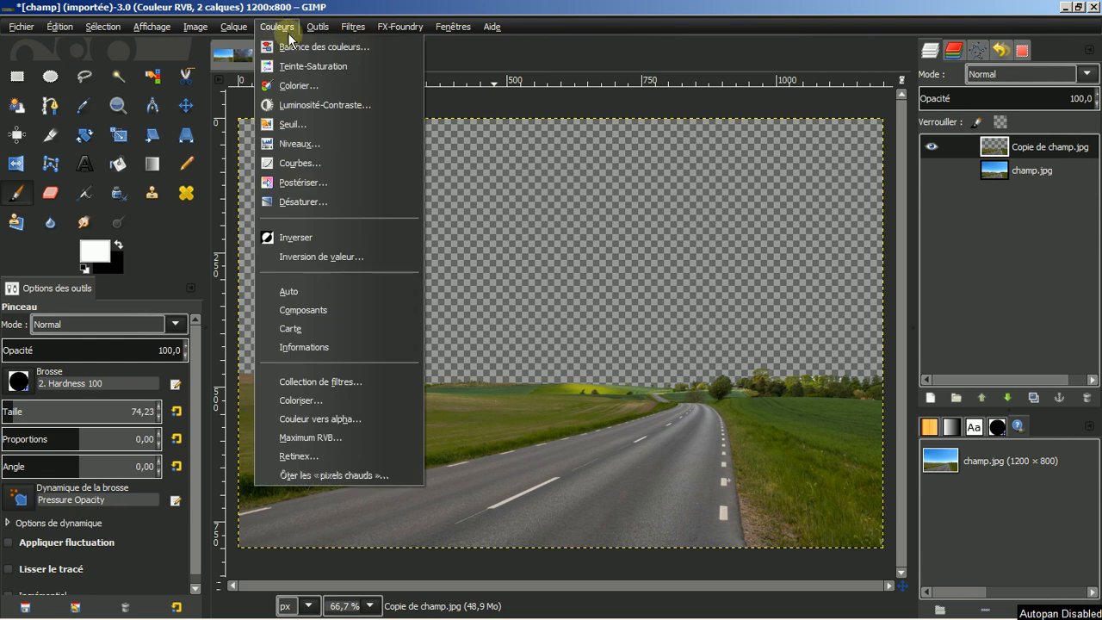
pyautogui.click(286, 163)
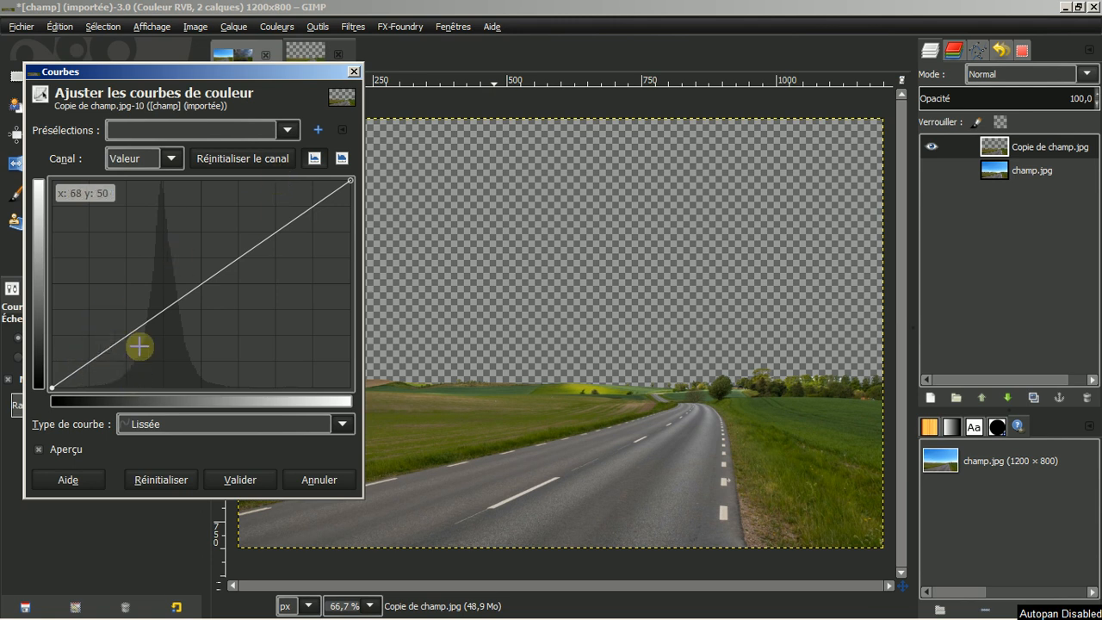
pyautogui.click(311, 207)
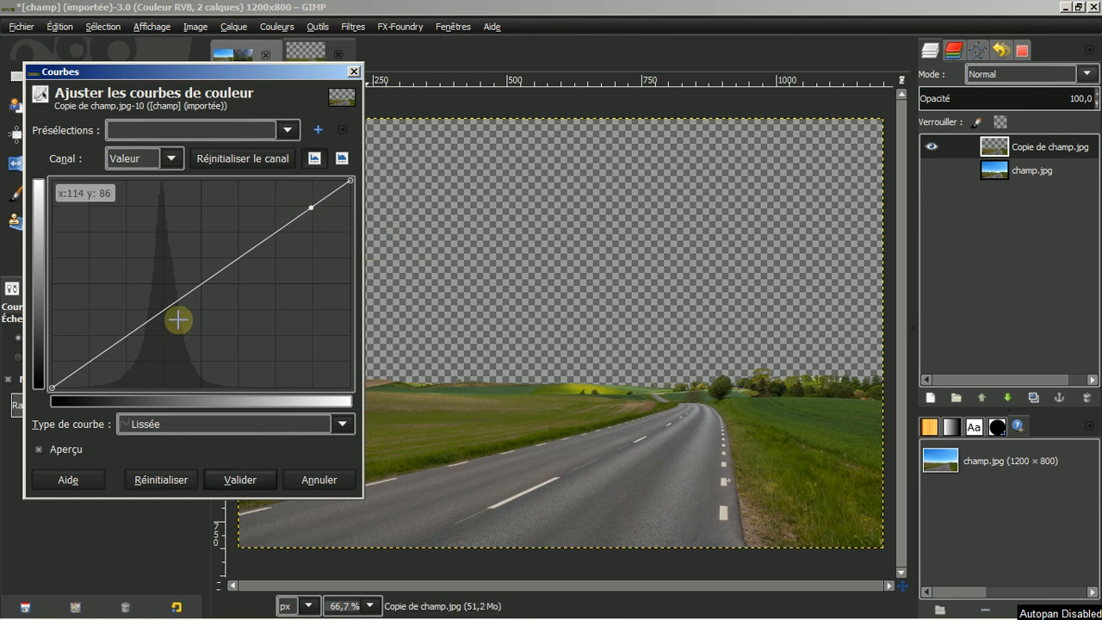
pyautogui.click(97, 355)
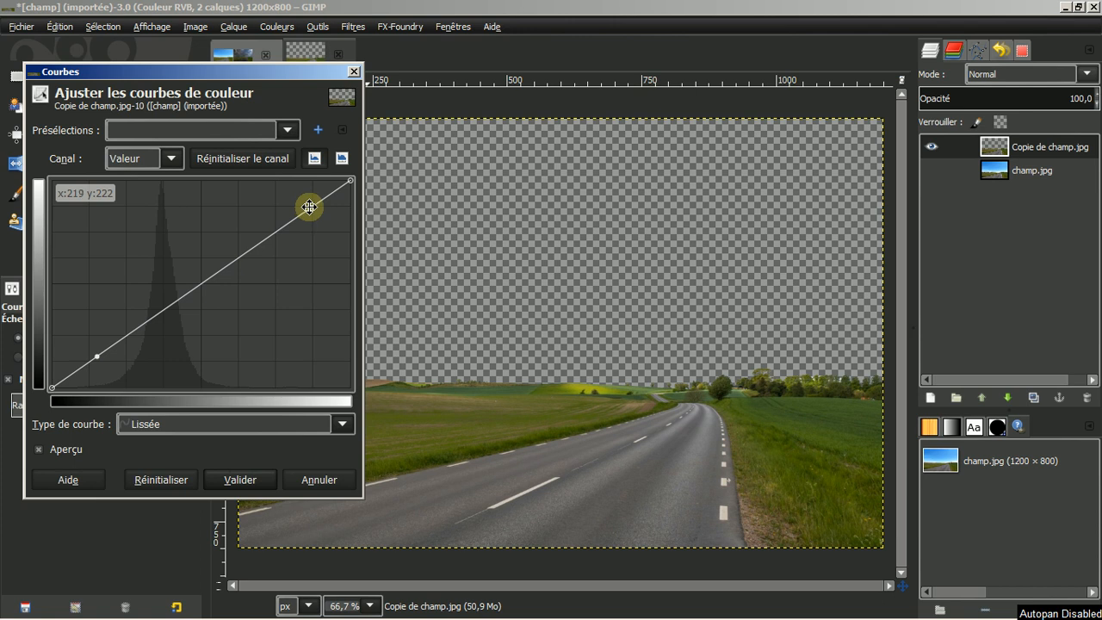
pyautogui.moveTo(309, 207); pyautogui.dragTo(297, 196)
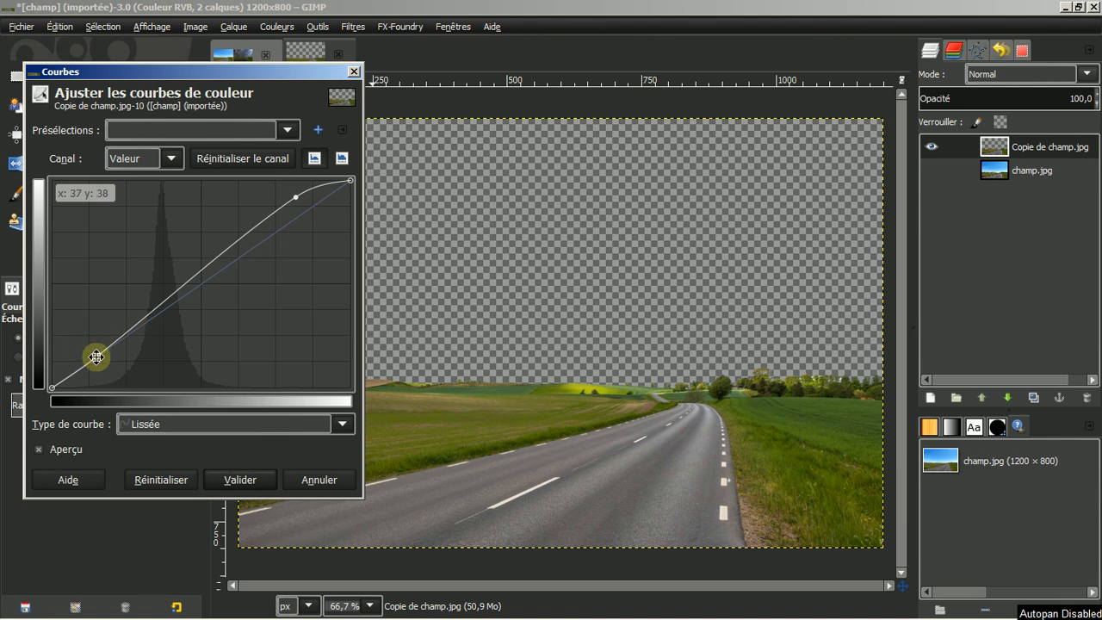
pyautogui.moveTo(97, 356); pyautogui.dragTo(101, 362)
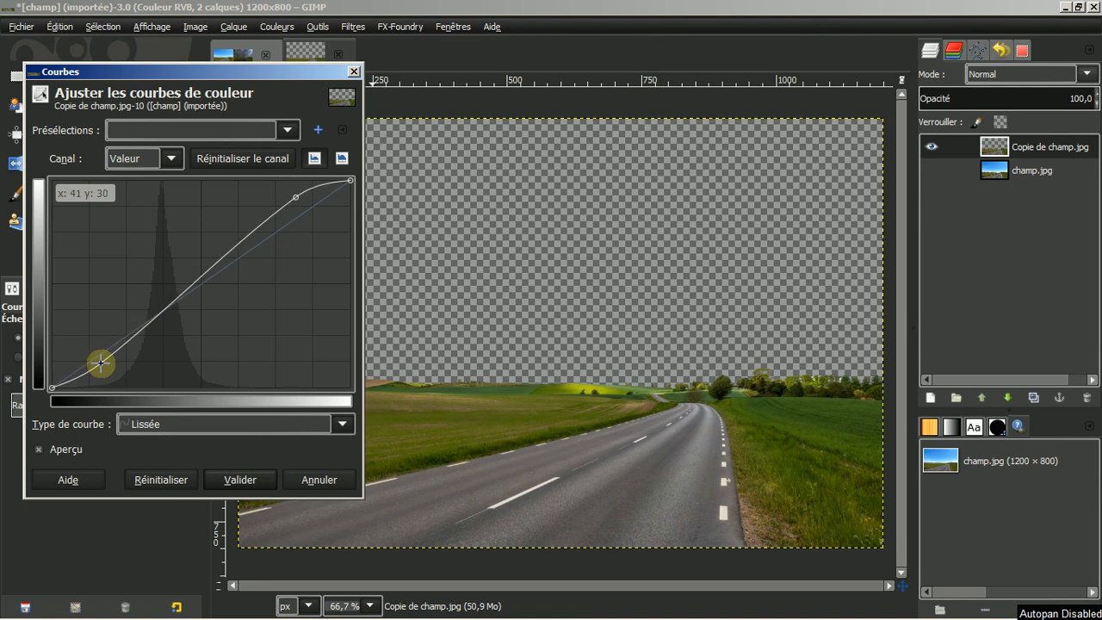
pyautogui.moveTo(101, 362); pyautogui.dragTo(101, 363)
pyautogui.click(102, 363)
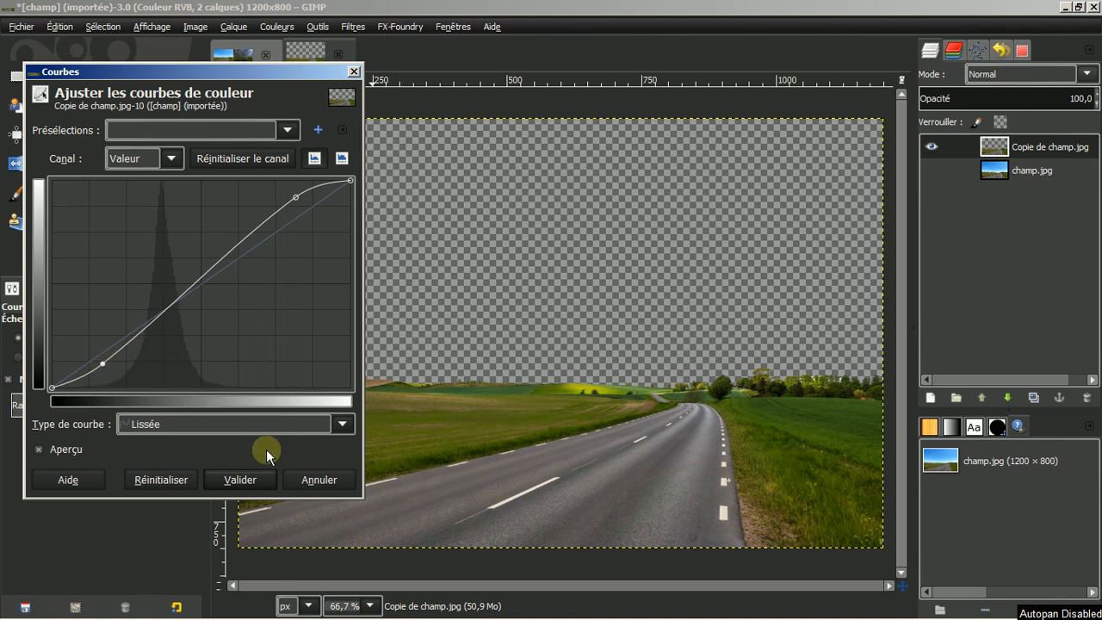
pyautogui.click(247, 482)
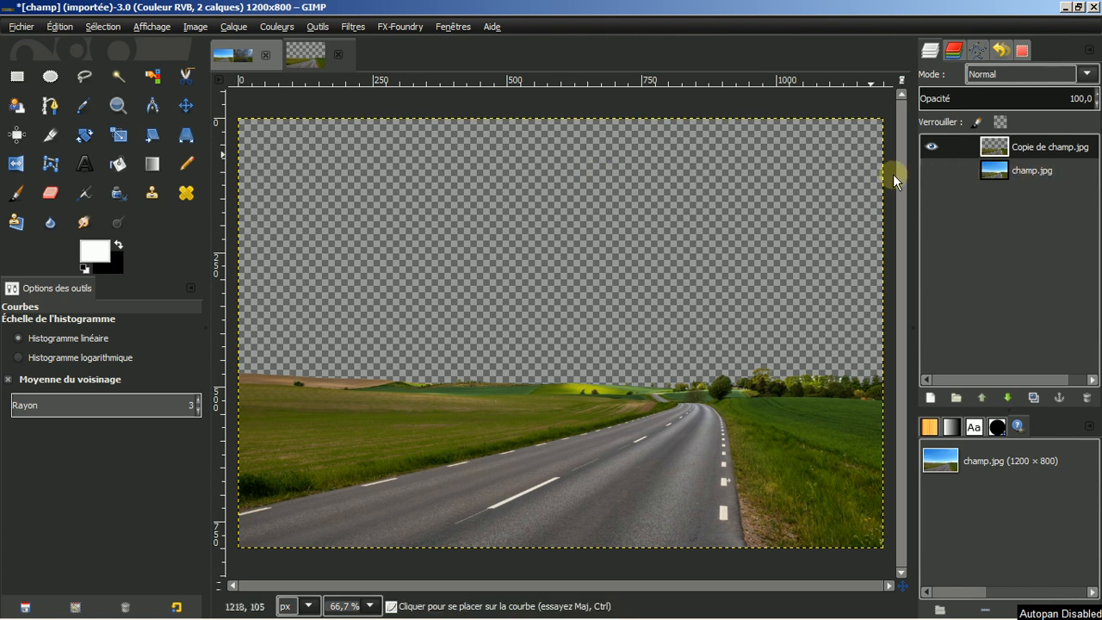
# Compare the contrast-adjusted ground layer with the original champ.jpg layer by toggling their visibility
pyautogui.click(932, 169)
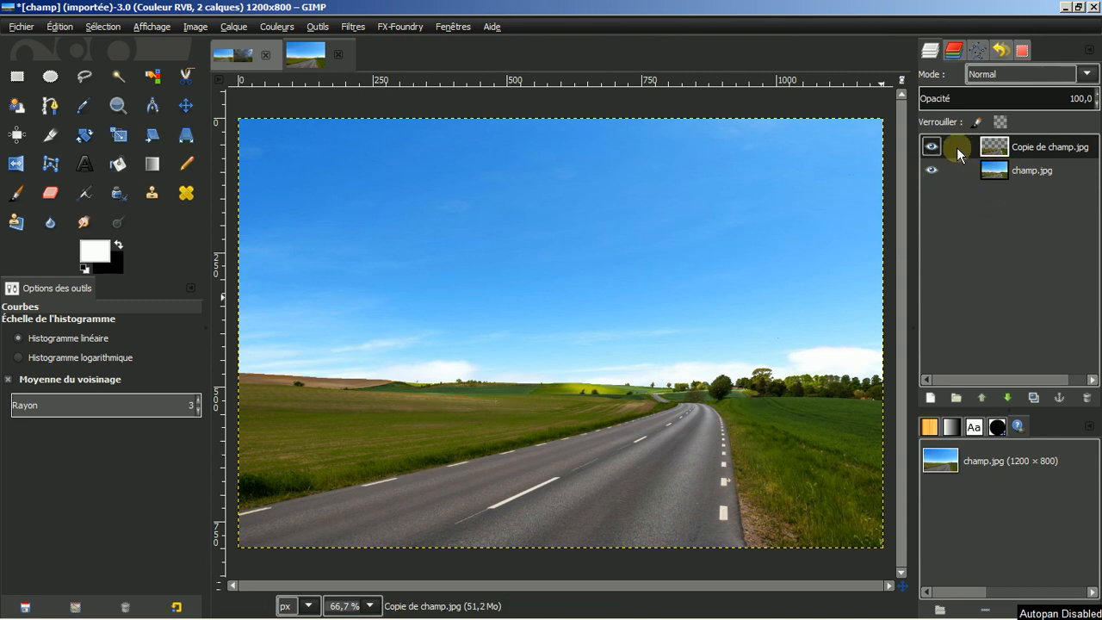
pyautogui.click(929, 147)
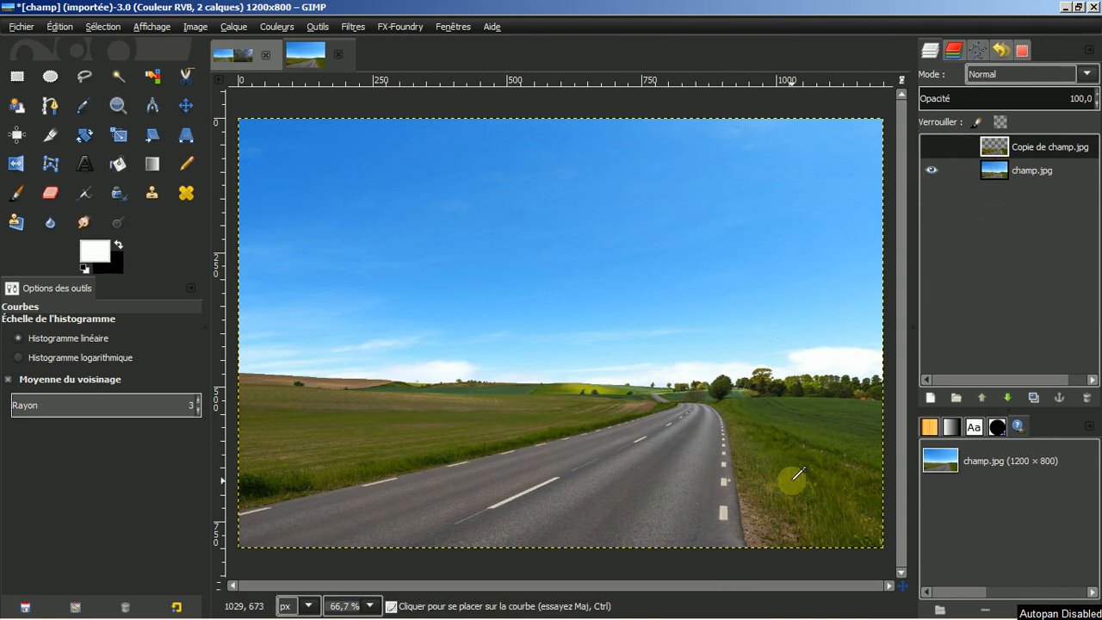
pyautogui.click(931, 147)
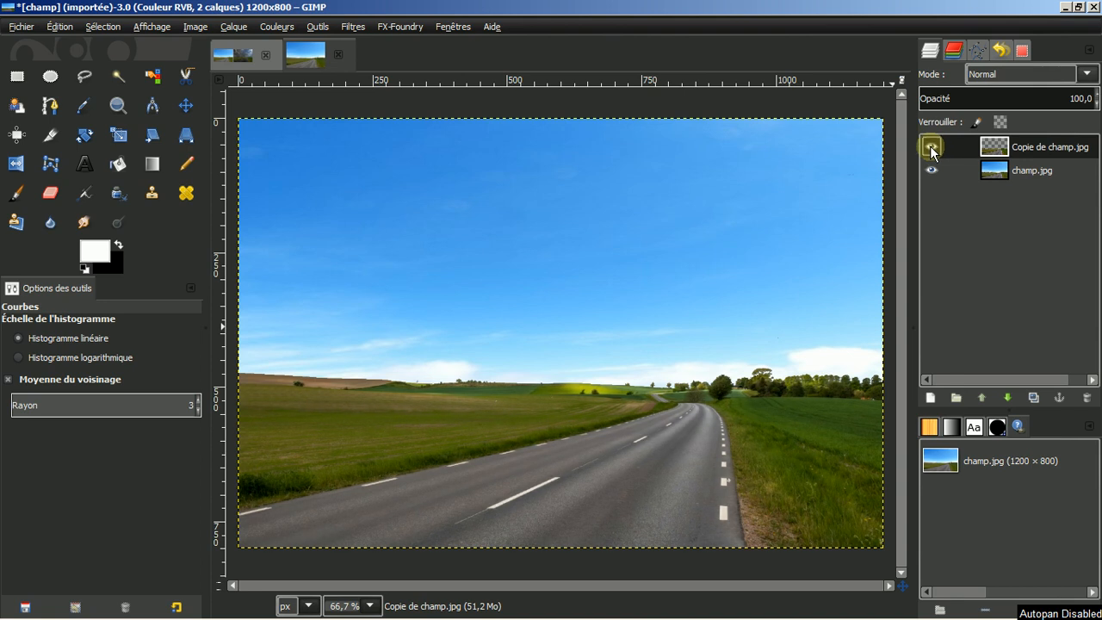
pyautogui.click(931, 147)
pyautogui.click(930, 148)
pyautogui.click(937, 169)
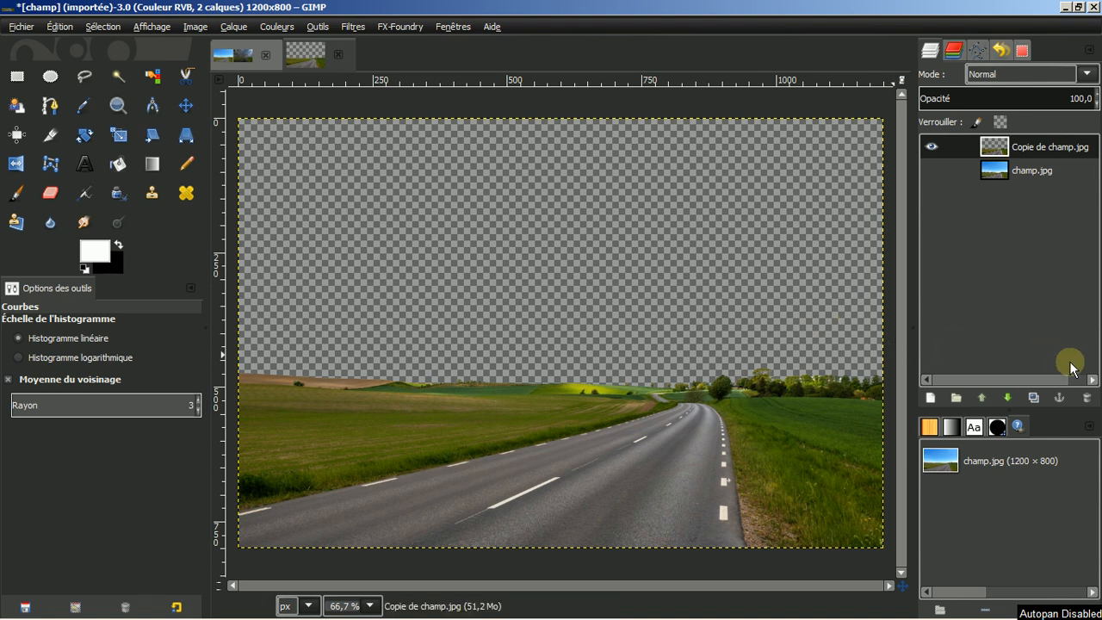
# Duplicate the cut-out ground layer and rename the lower of the two ground layers sol1
pyautogui.click(1033, 397)
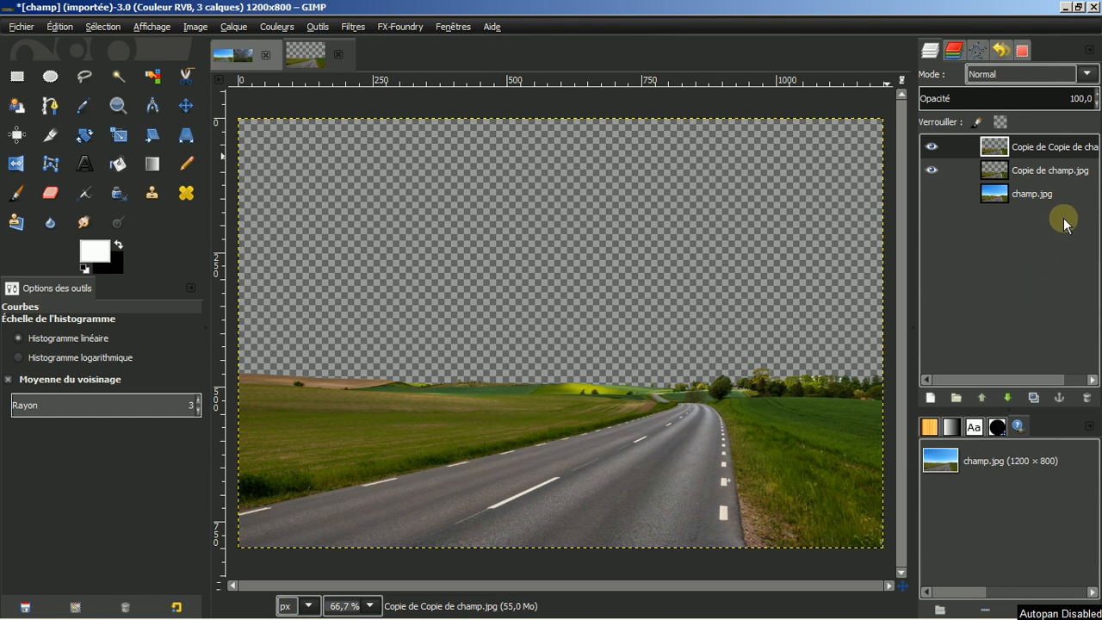
pyautogui.click(1020, 167)
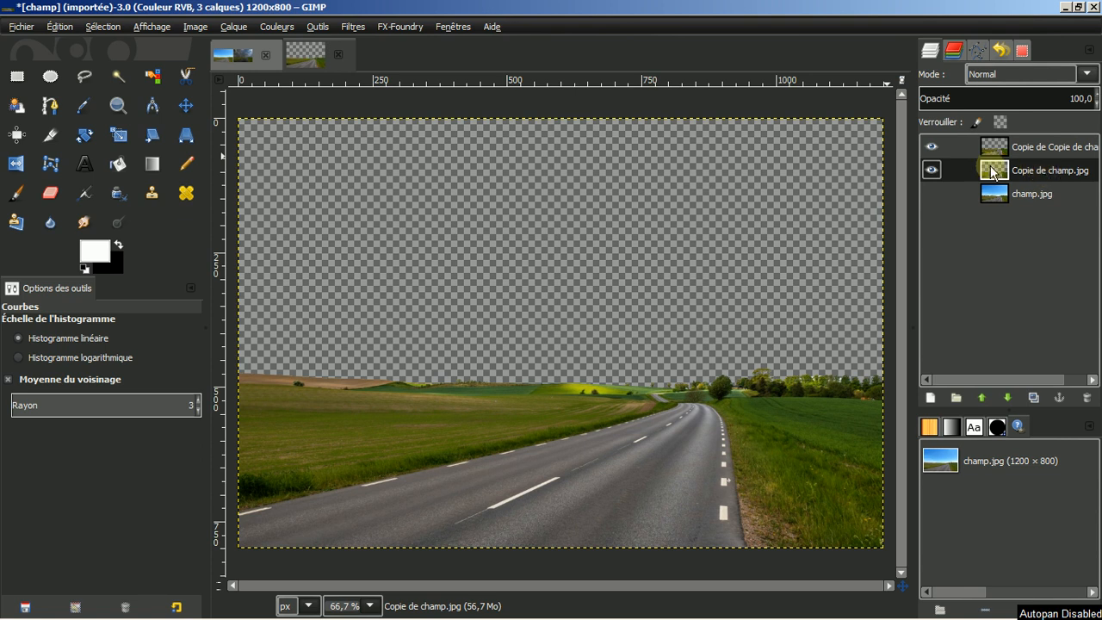
pyautogui.doubleClick(1042, 172)
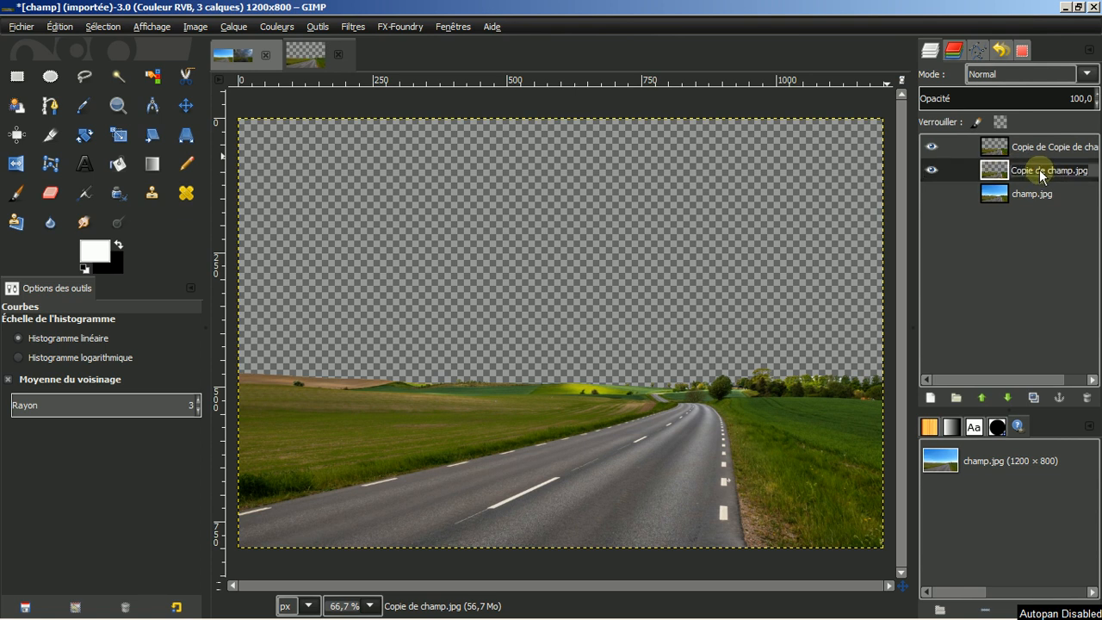
pyautogui.write('sol1')
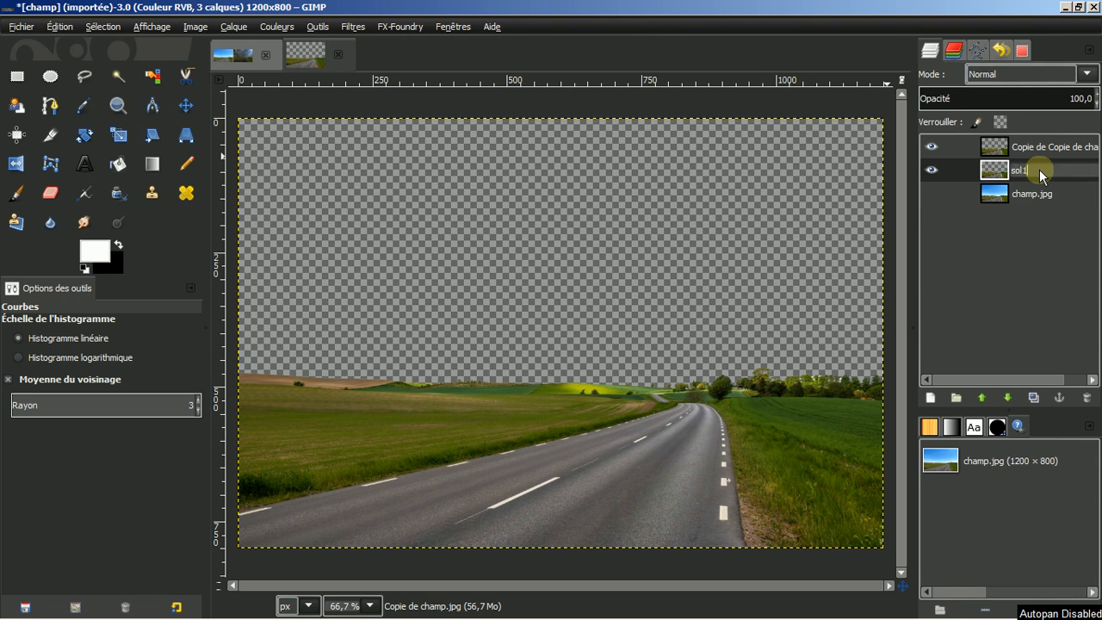
pyautogui.press('Return')
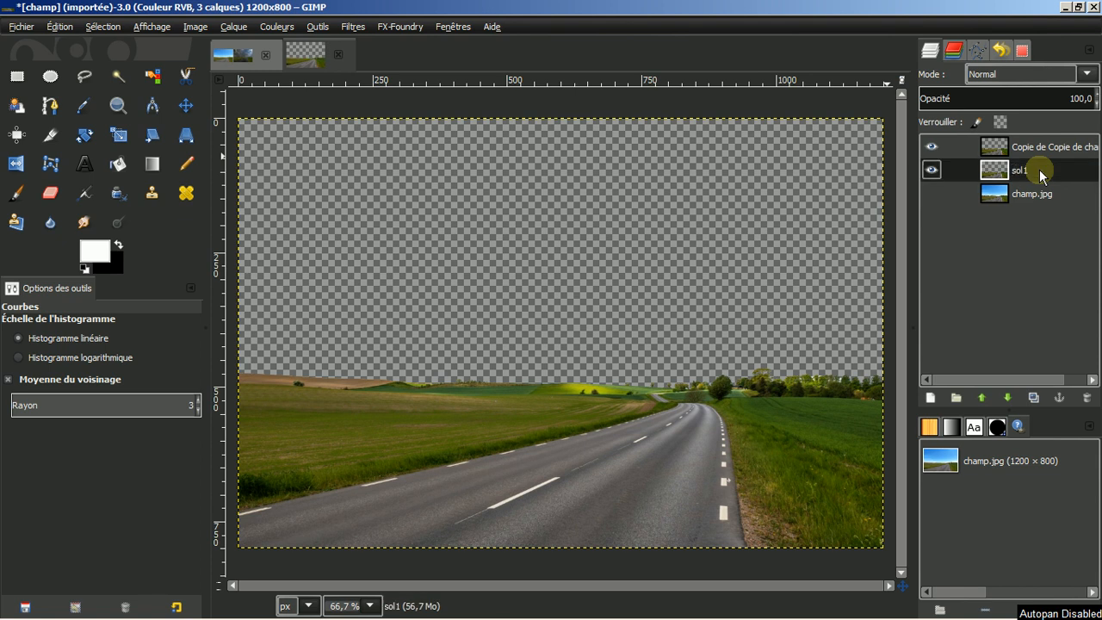
# Rename the top ground layer sol2
pyautogui.click(1037, 150)
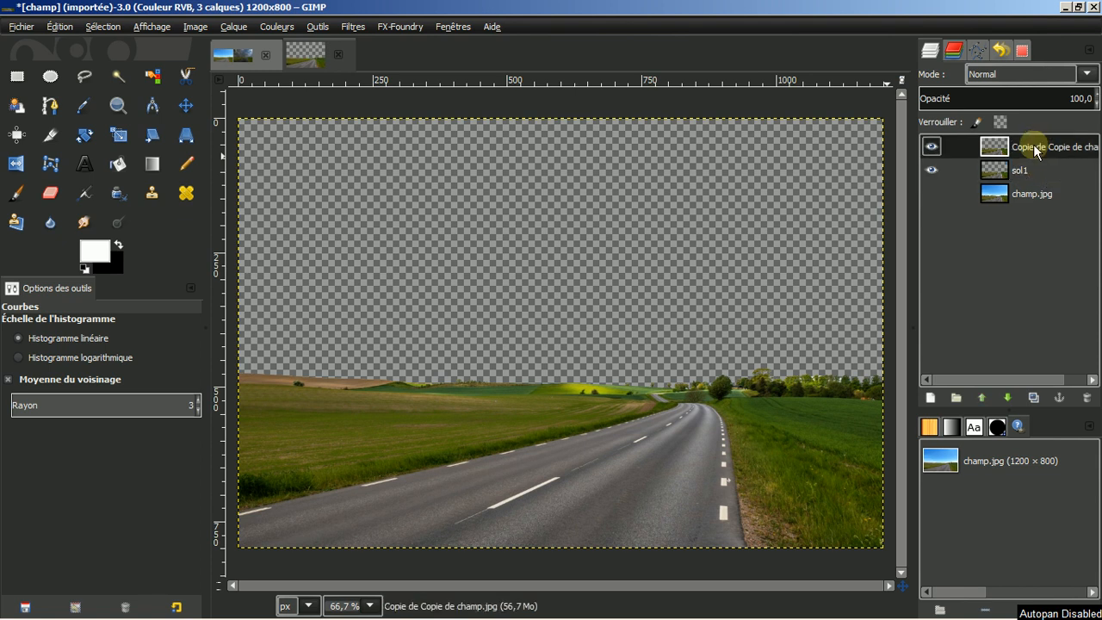
pyautogui.doubleClick(1036, 148)
pyautogui.write('sol2')
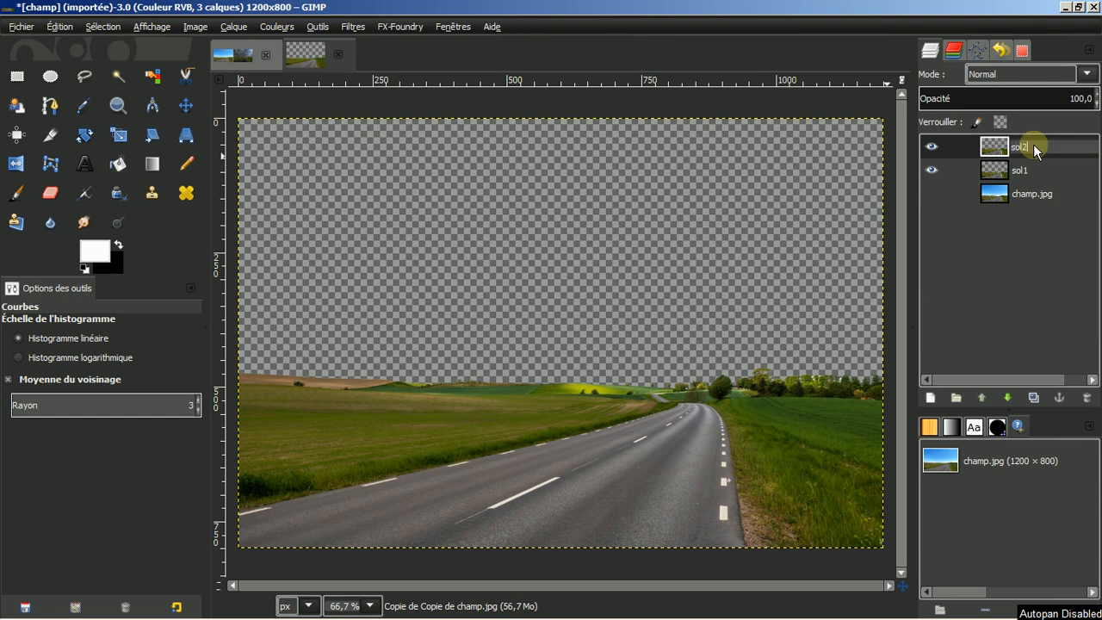
pyautogui.press('Return')
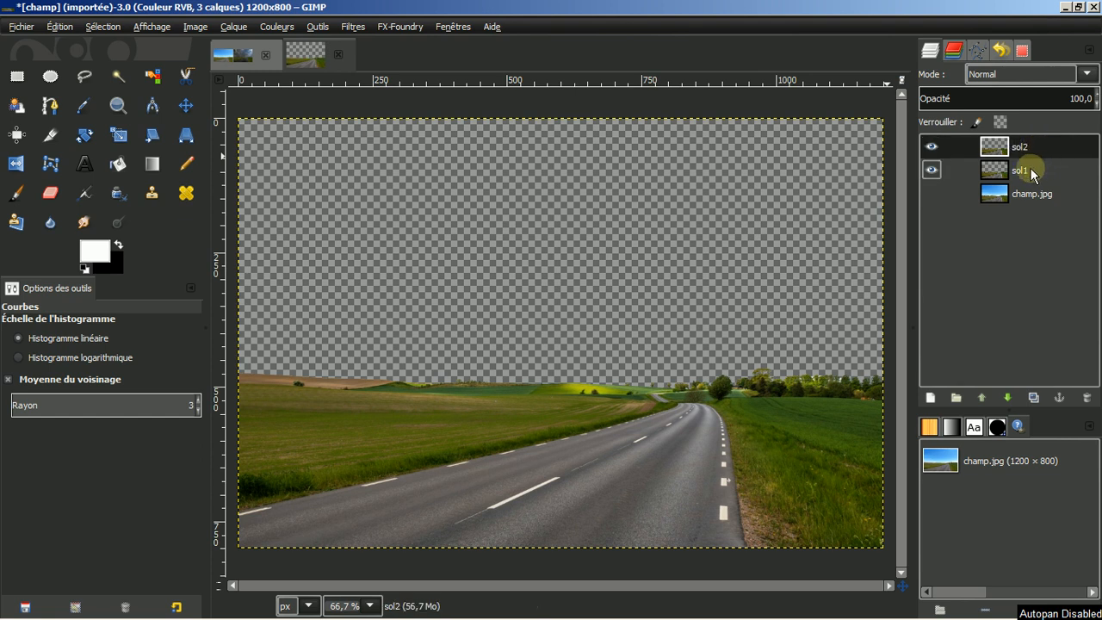
# Hide sol2 and import the ciel-gare-est-paris picture from D:\dossier créas gimp\ciel as a new layer directly above sol1
pyautogui.click(1022, 170)
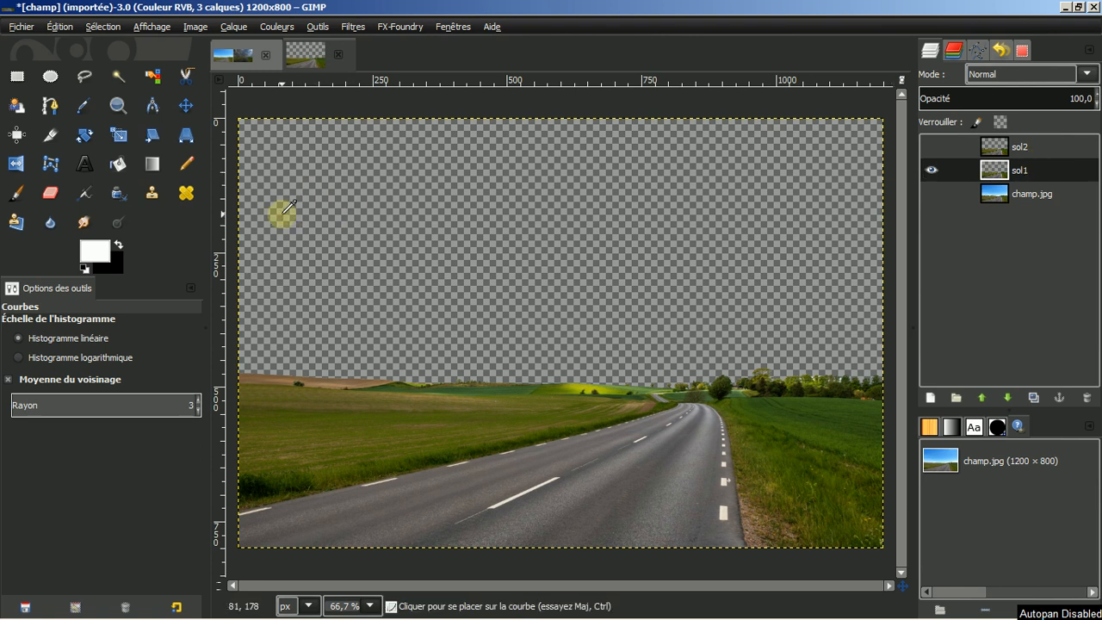
pyautogui.moveTo(179, 615)
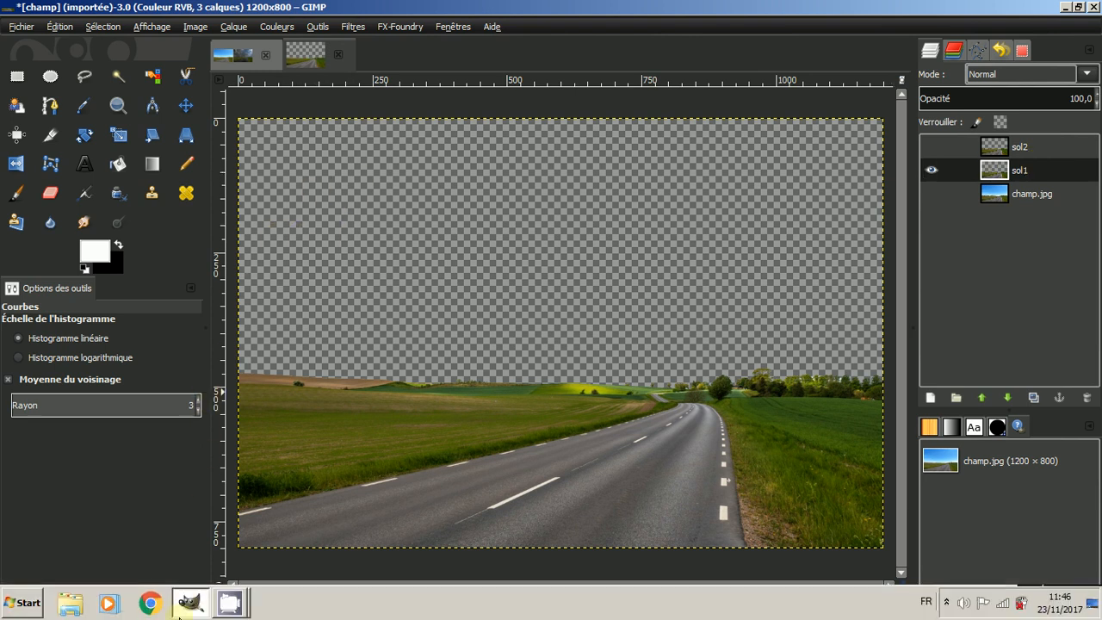
pyautogui.click(19, 601)
pyautogui.click(235, 365)
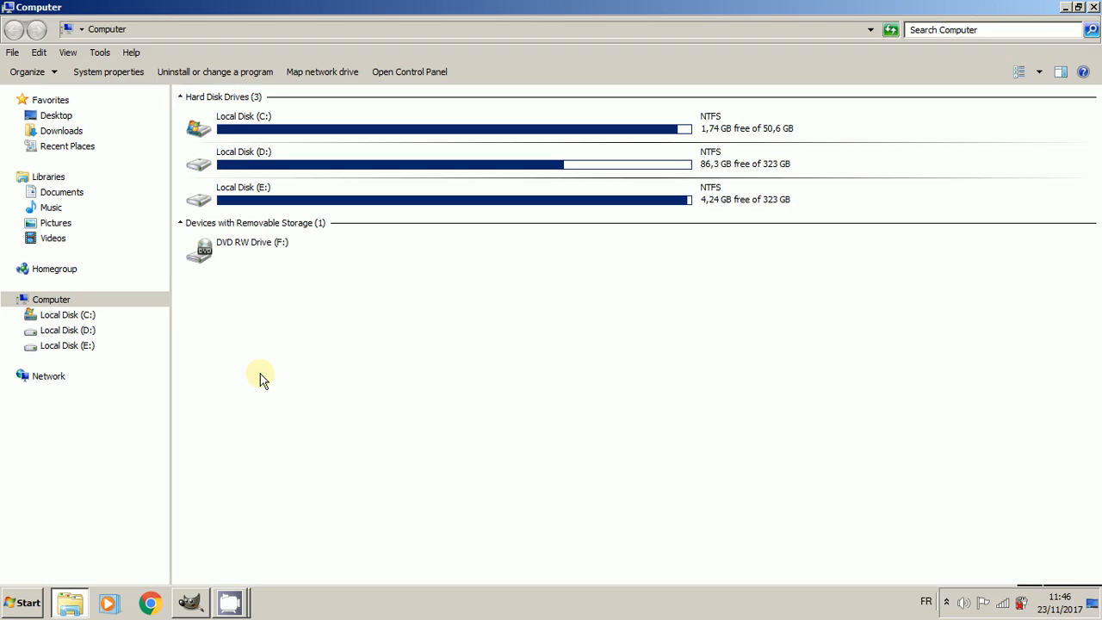
pyautogui.doubleClick(396, 160)
pyautogui.doubleClick(250, 110)
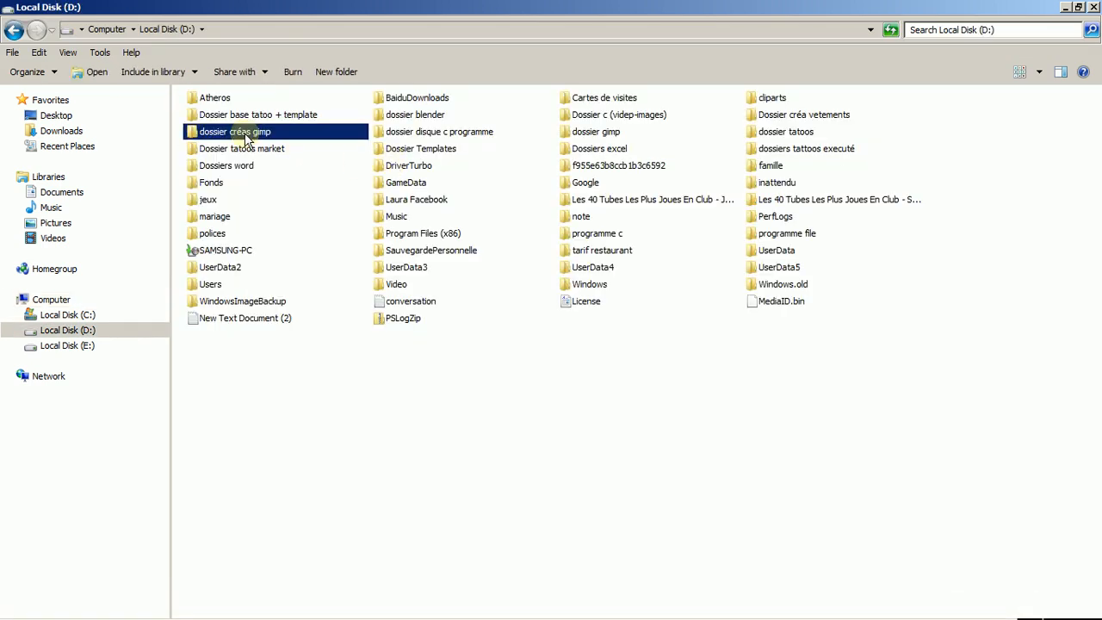
pyautogui.doubleClick(390, 133)
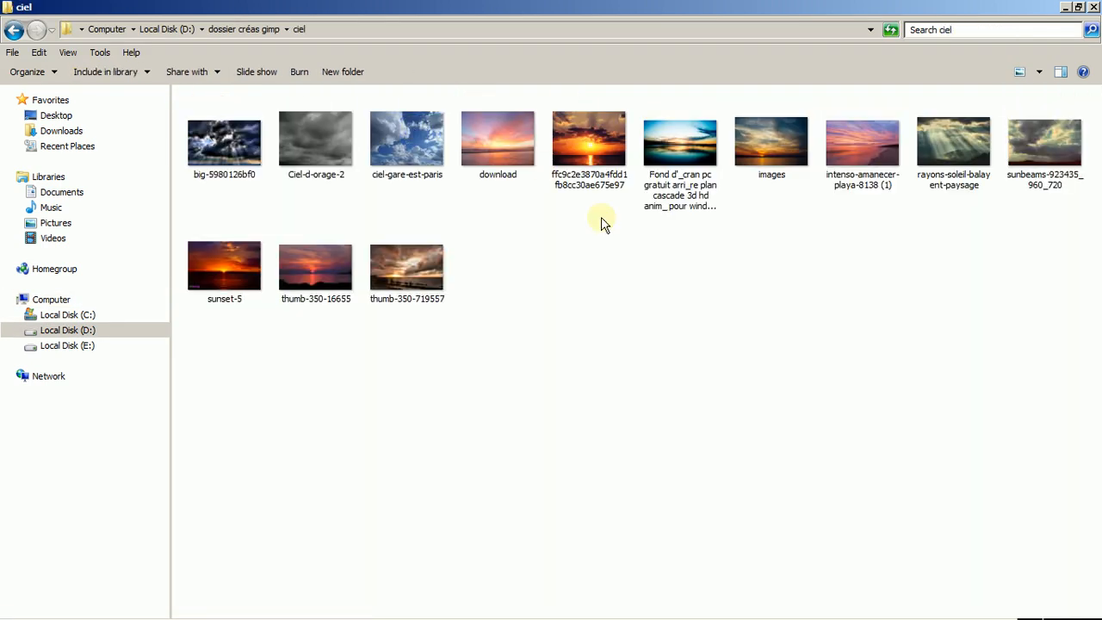
pyautogui.click(407, 136)
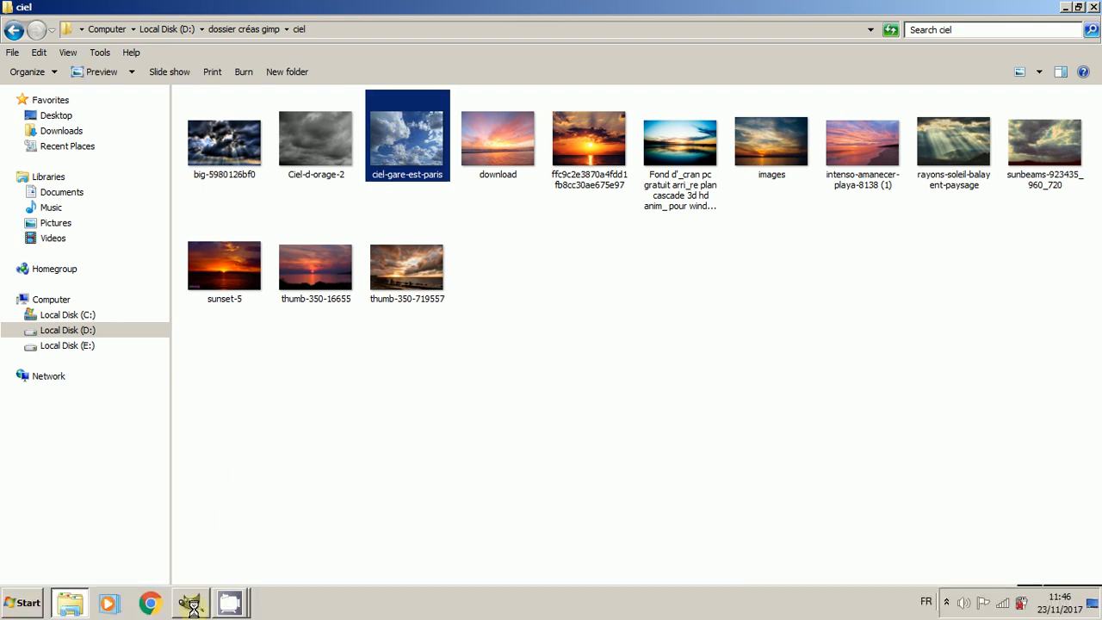
pyautogui.click(190, 602)
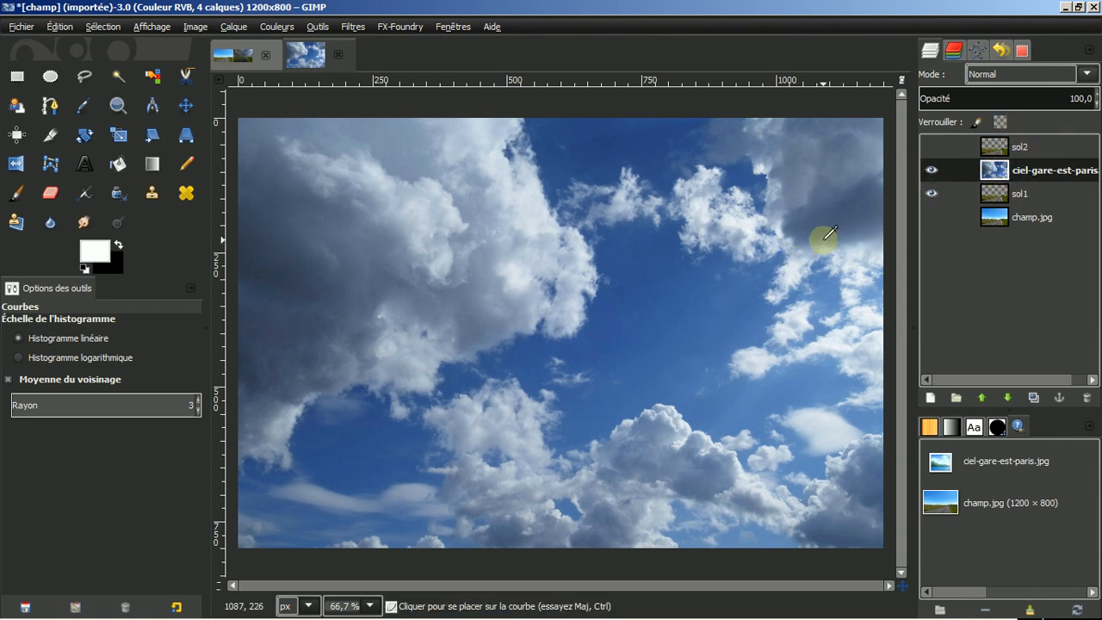
# Fit the oversized ciel-gare-est-paris layer to the image's dimensions (Calque aux dimensions de l'image)
pyautogui.press('-')
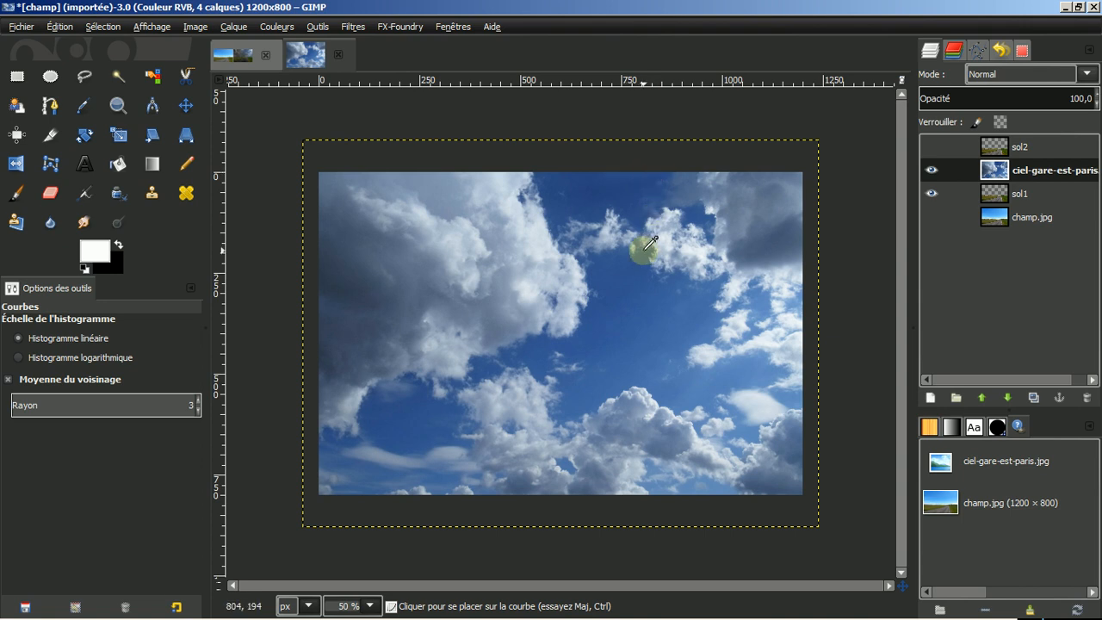
pyautogui.press('1')
pyautogui.press('-')
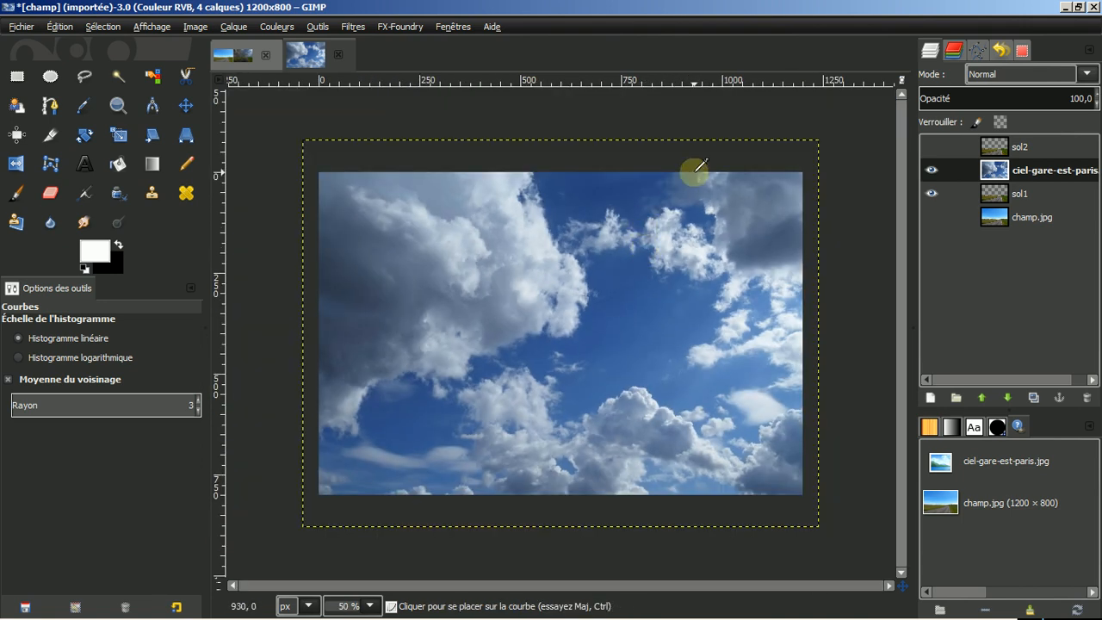
pyautogui.click(1024, 179)
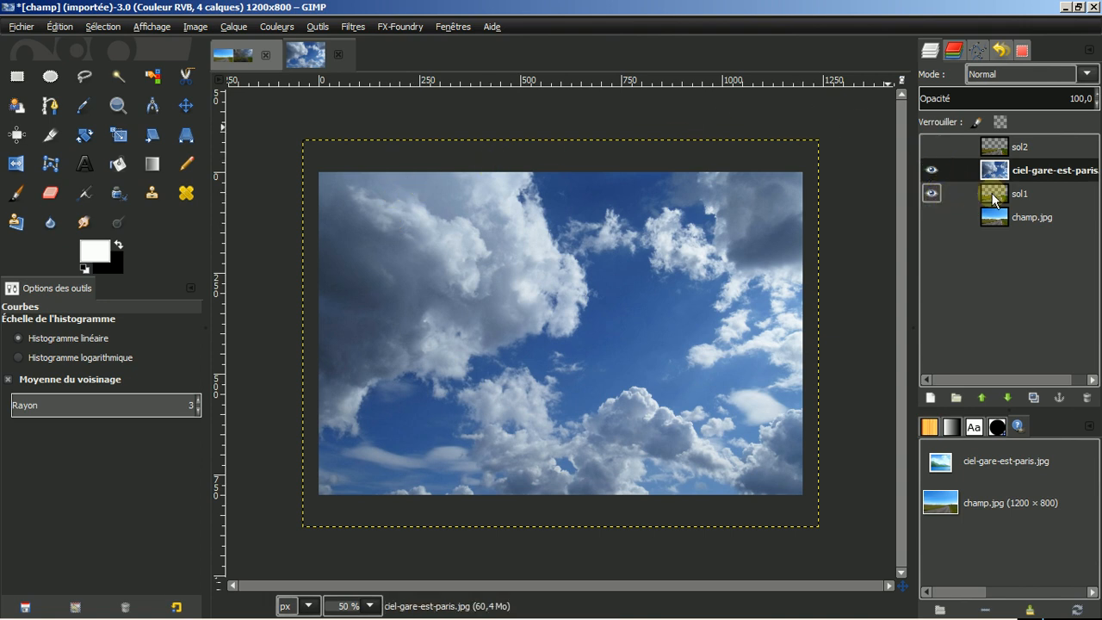
pyautogui.click(1021, 197)
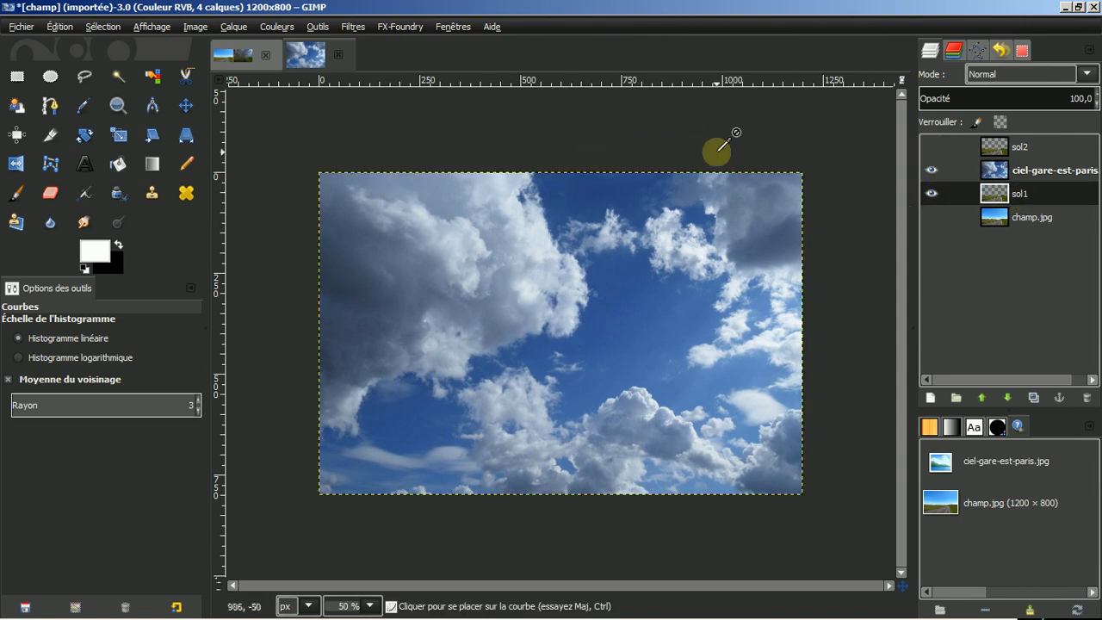
pyautogui.click(1039, 171)
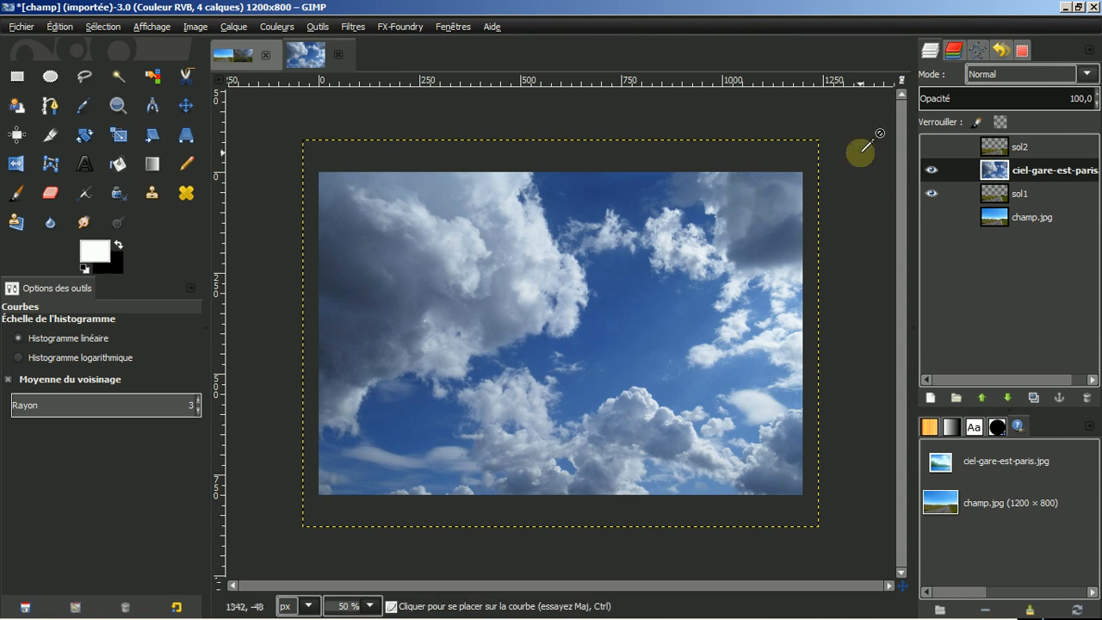
pyautogui.rightClick(1040, 177)
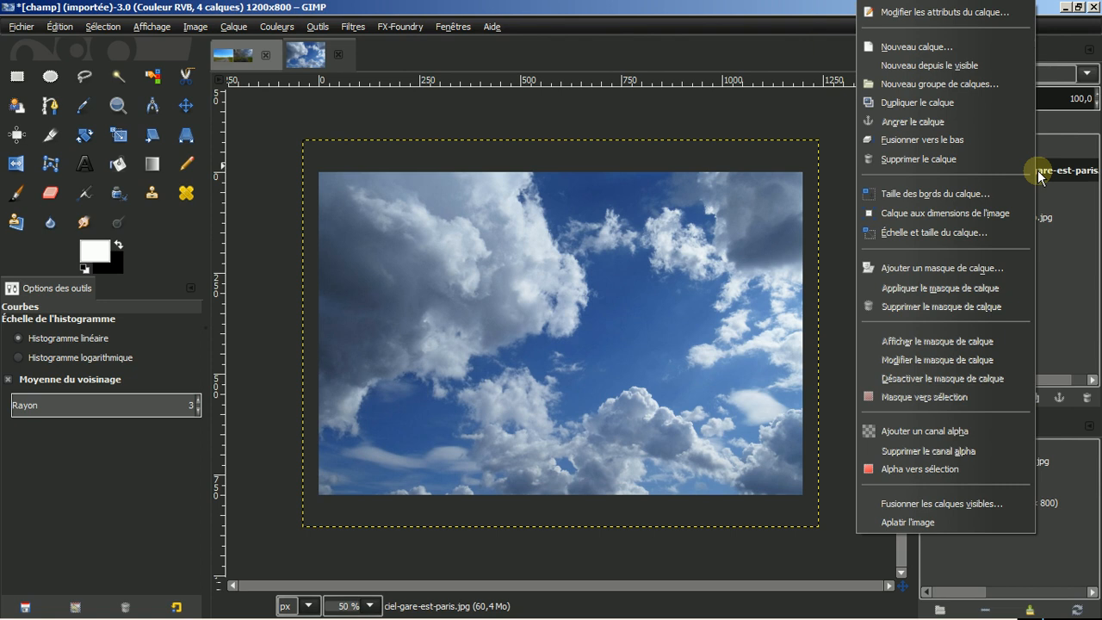
pyautogui.click(899, 217)
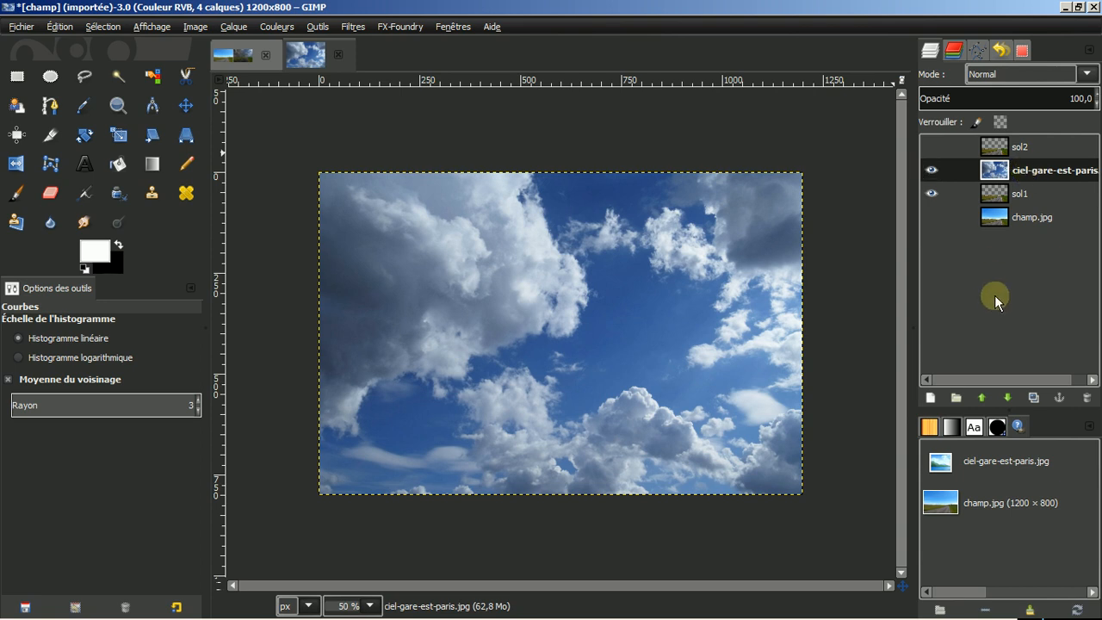
# Lower the ciel-gare-est-paris layer beneath sol1 and toggle sol1's visibility to check the sky behind the ground
pyautogui.click(1007, 397)
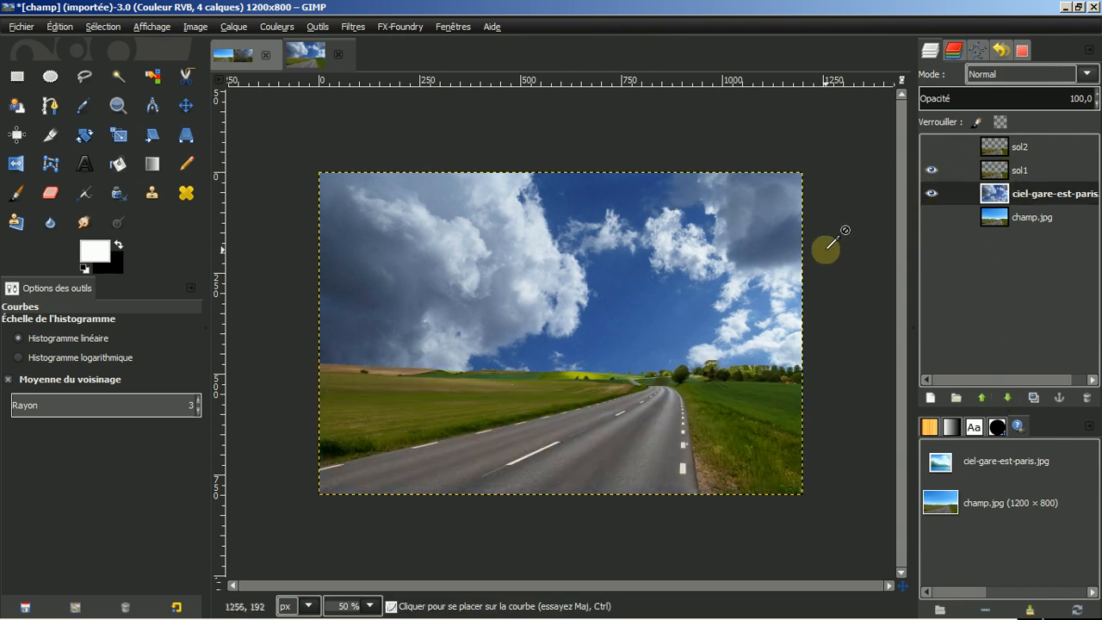
pyautogui.click(932, 169)
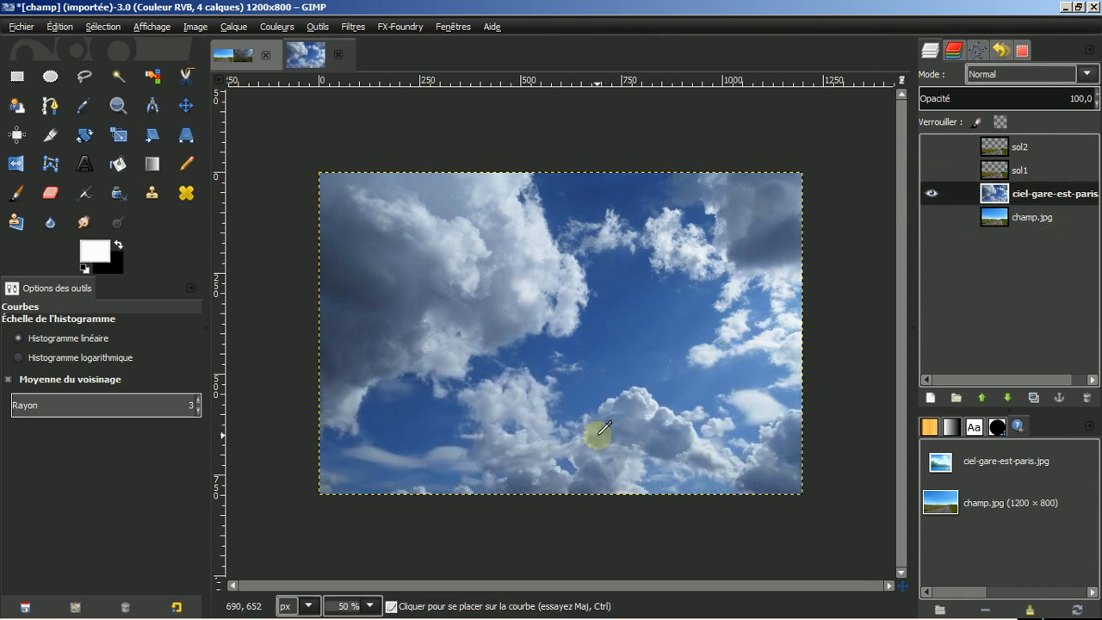
pyautogui.click(931, 170)
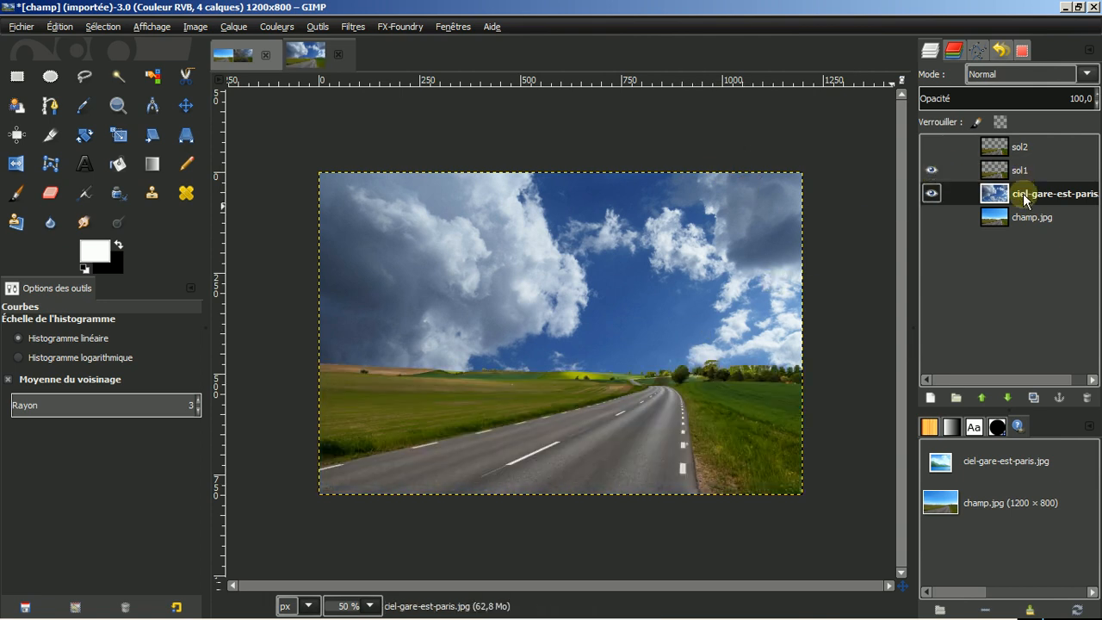
# Move the active sky layer up about 290 px so its lower clouds meet the horizon, and fit the layer to the image's dimensions
pyautogui.click(188, 108)
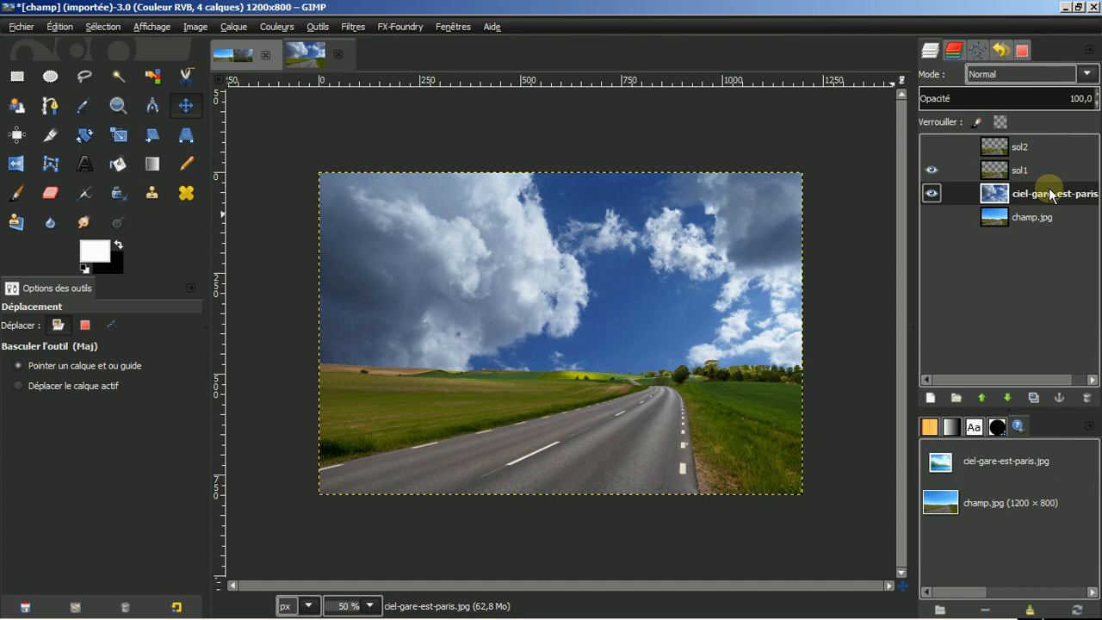
pyautogui.click(19, 386)
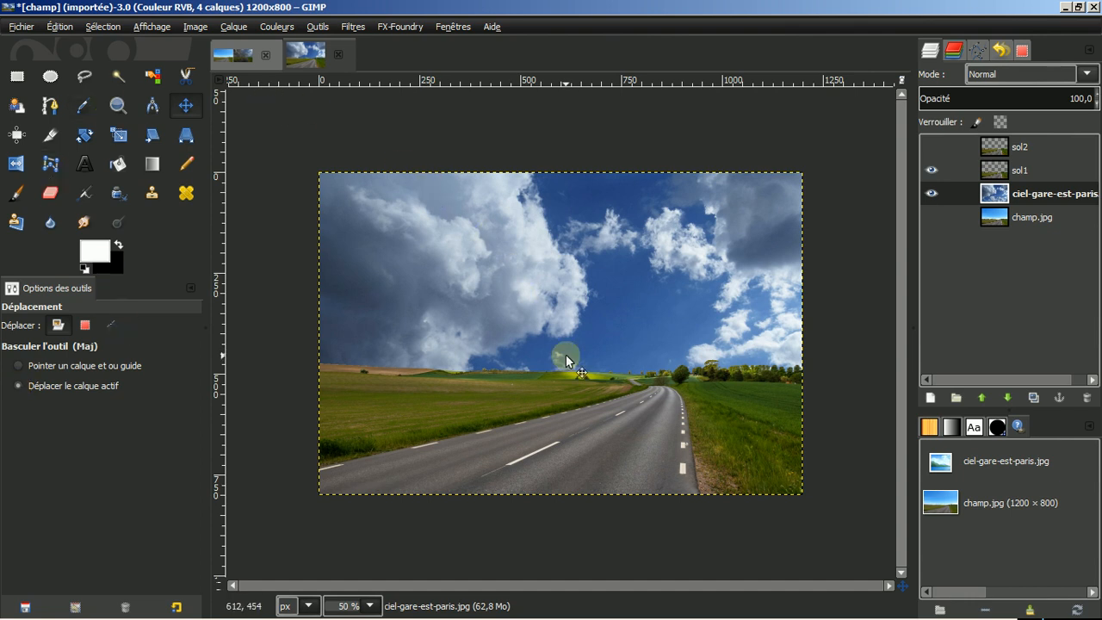
pyautogui.moveTo(566, 353); pyautogui.dragTo(567, 239)
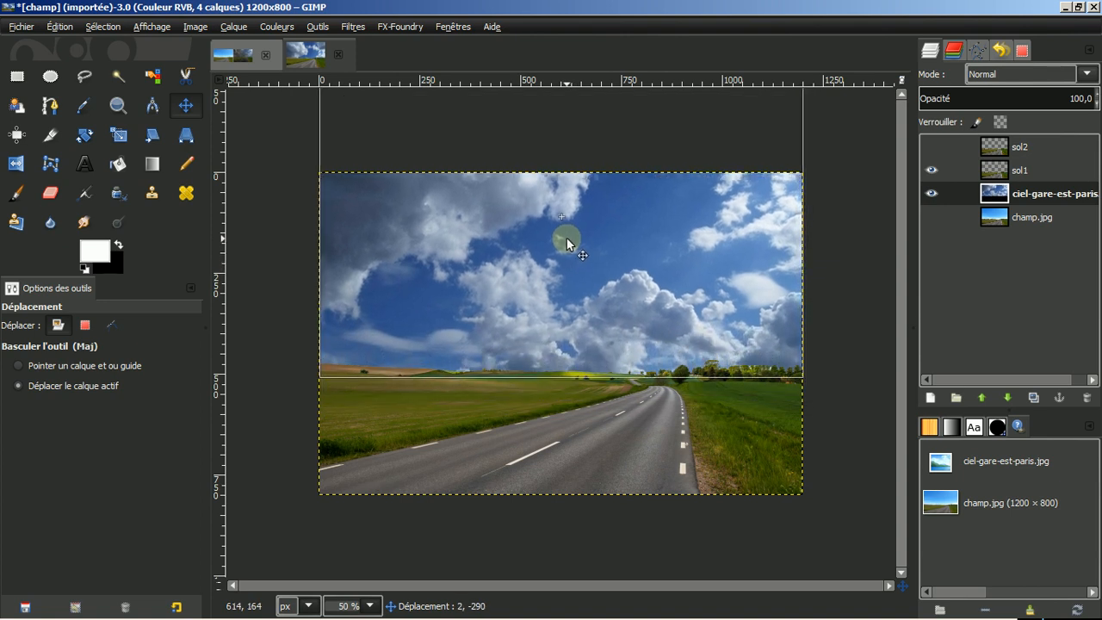
pyautogui.moveTo(566, 237); pyautogui.dragTo(567, 237)
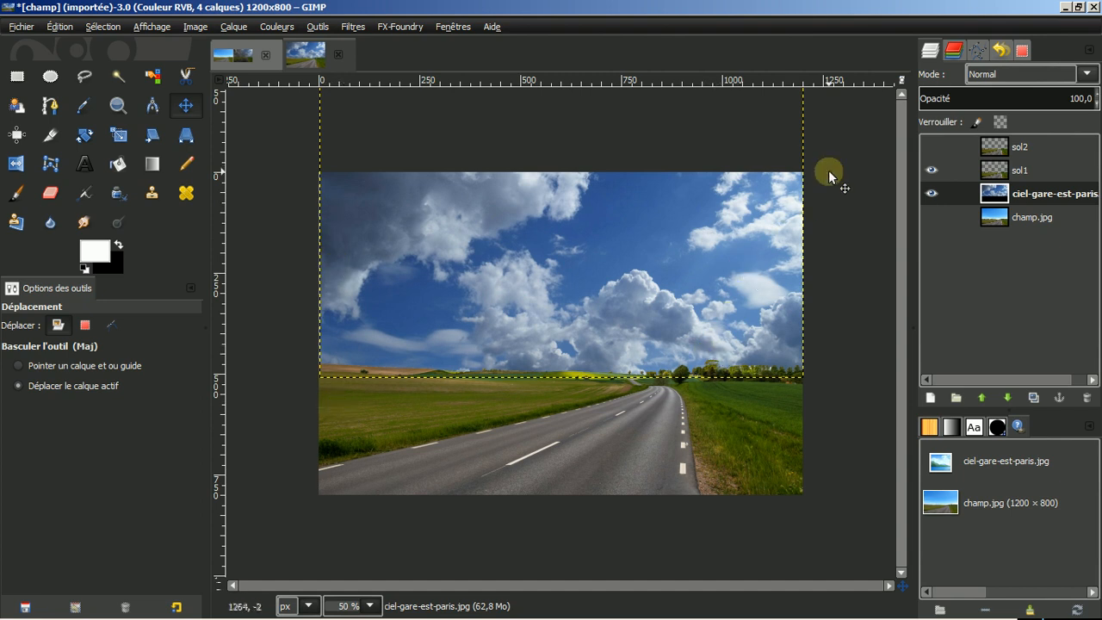
pyautogui.rightClick(1031, 196)
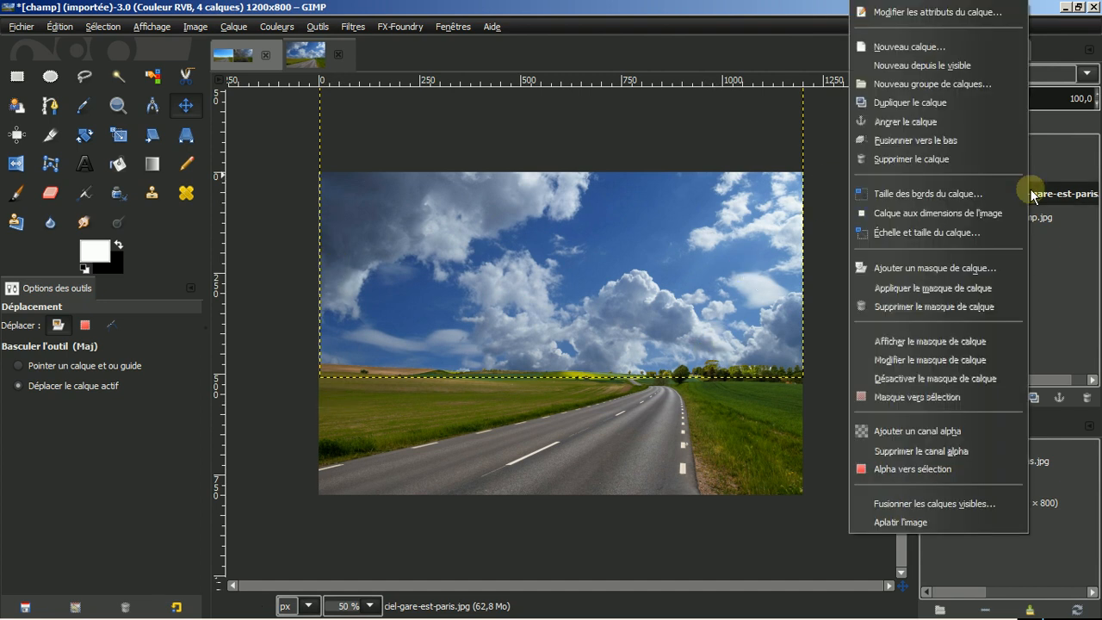
pyautogui.click(938, 215)
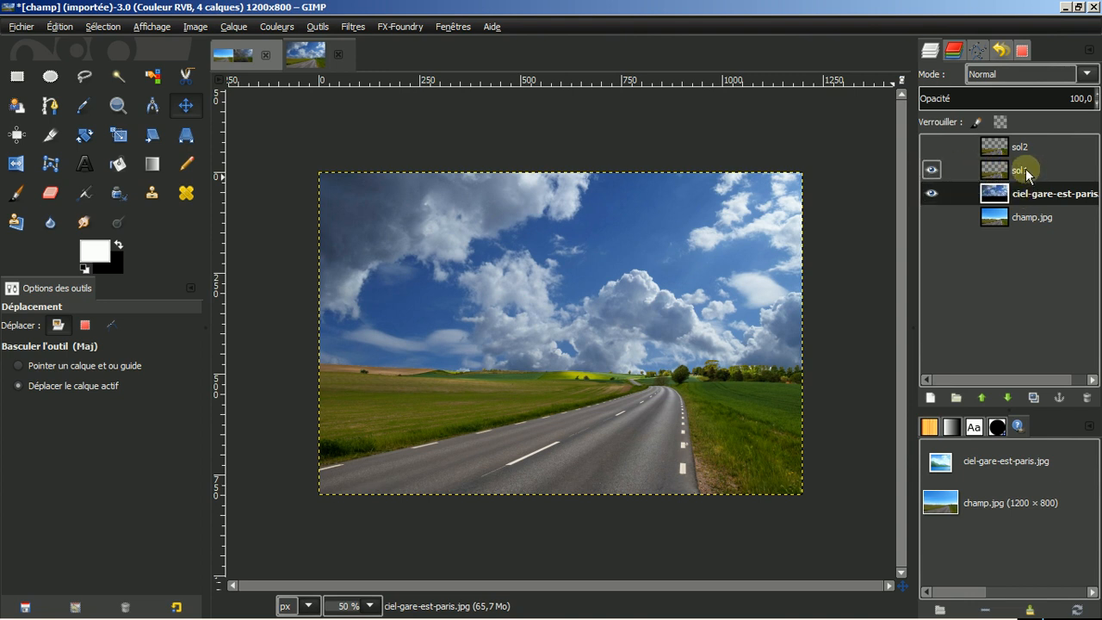
# Show only the sol2 layer and import the Ciel-d-orage-2 picture from the ciel folder as a new layer above it
pyautogui.click(1025, 146)
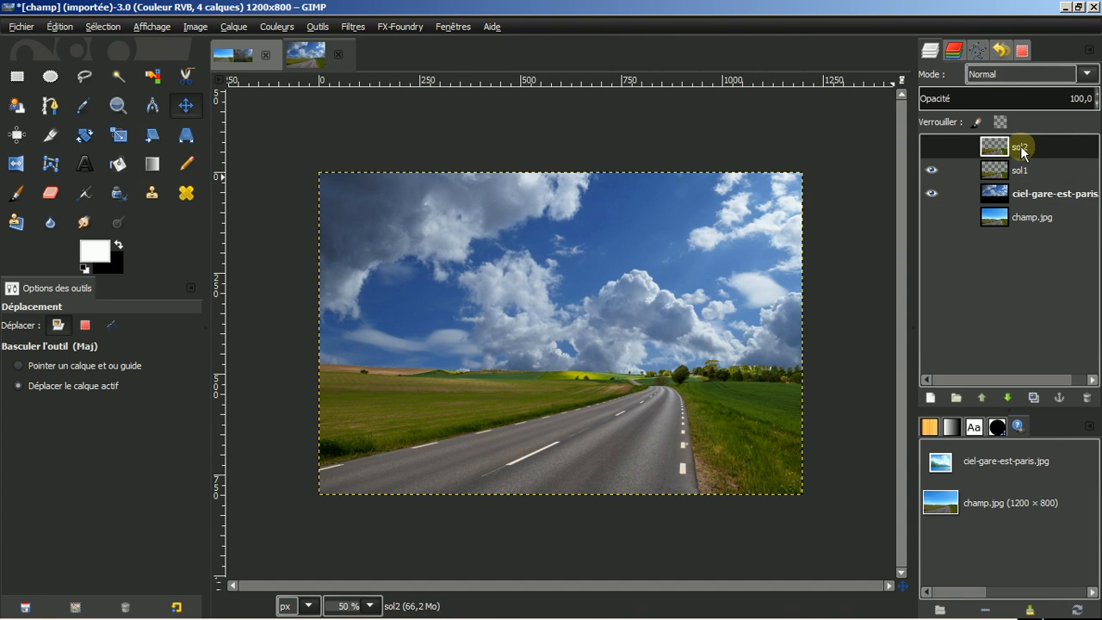
pyautogui.click(936, 145)
pyautogui.click(930, 193)
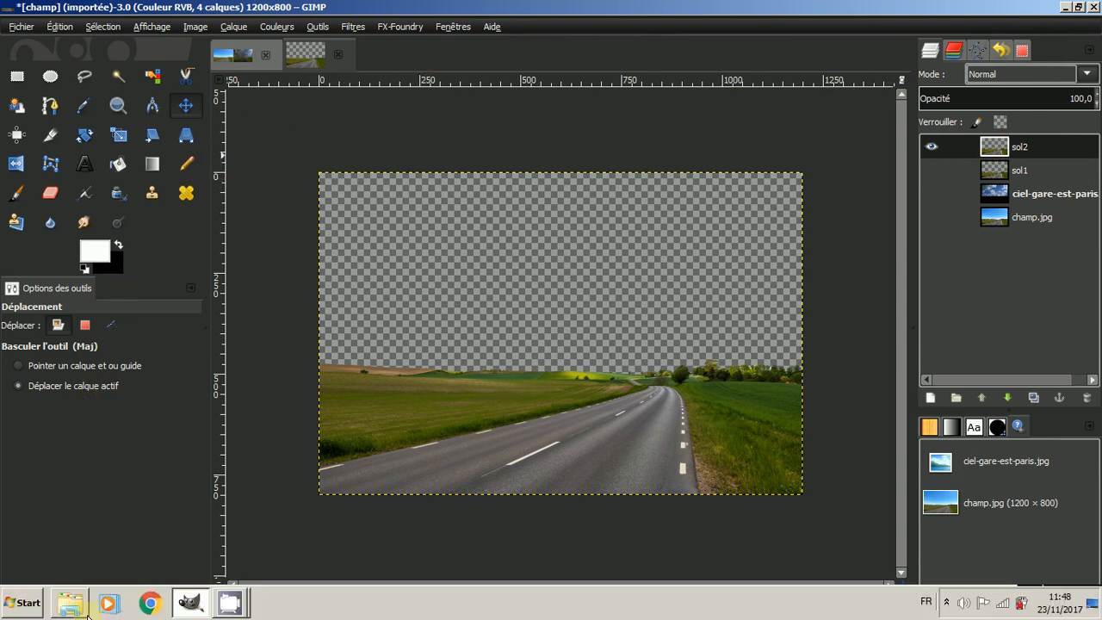
pyautogui.click(67, 606)
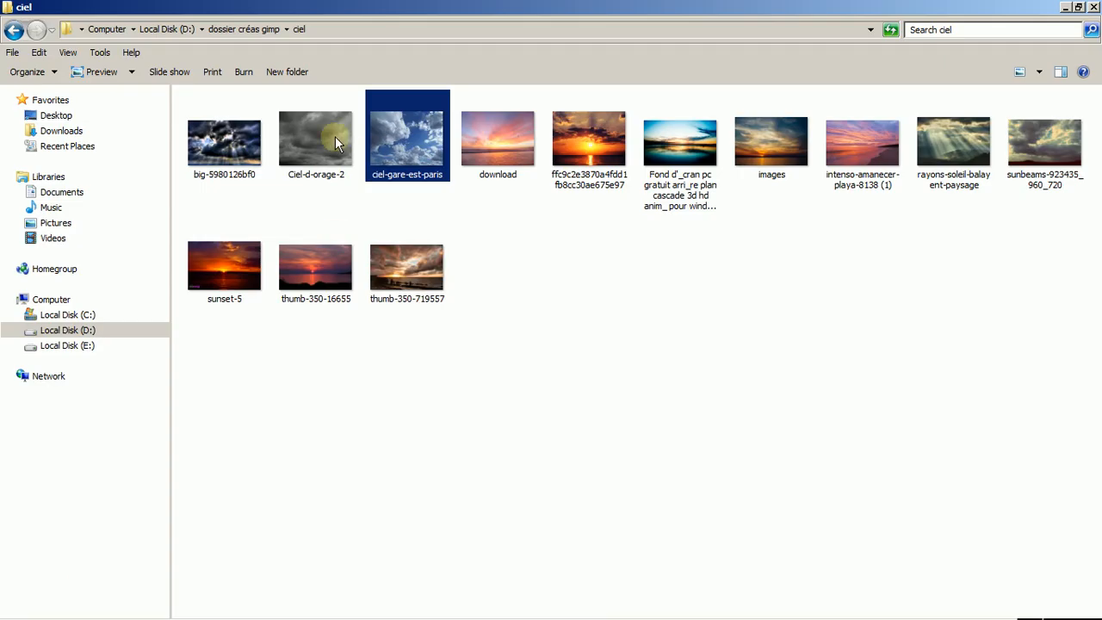
pyautogui.moveTo(326, 137); pyautogui.dragTo(630, 335)
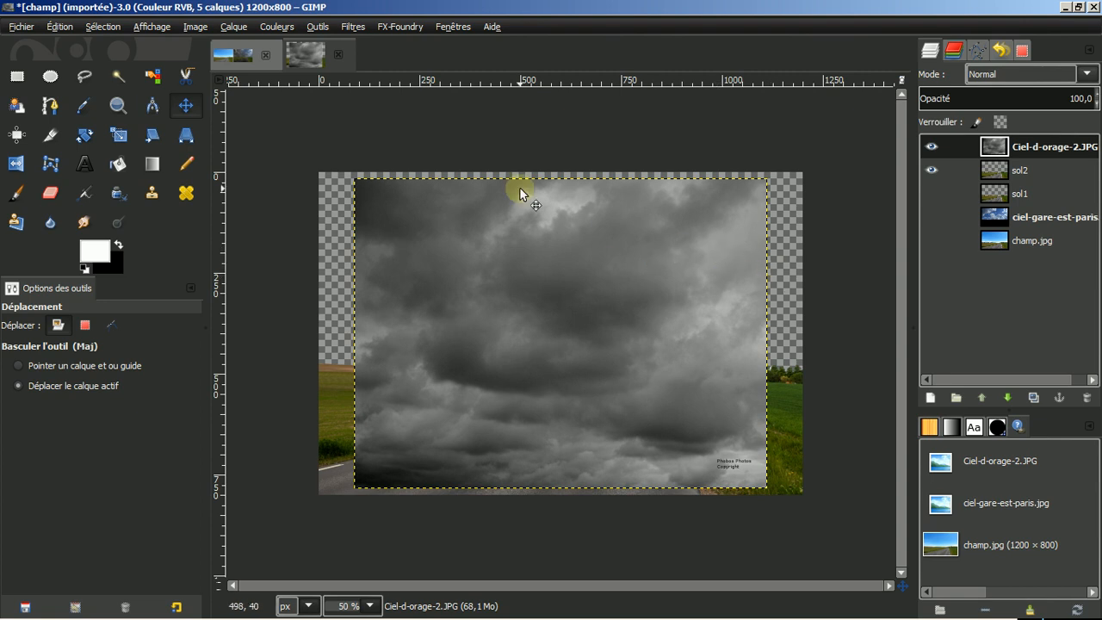
# Scale the Ciel-d-orage-2 layer to about 1272 x 840 px so that it covers the whole image
pyautogui.click(117, 137)
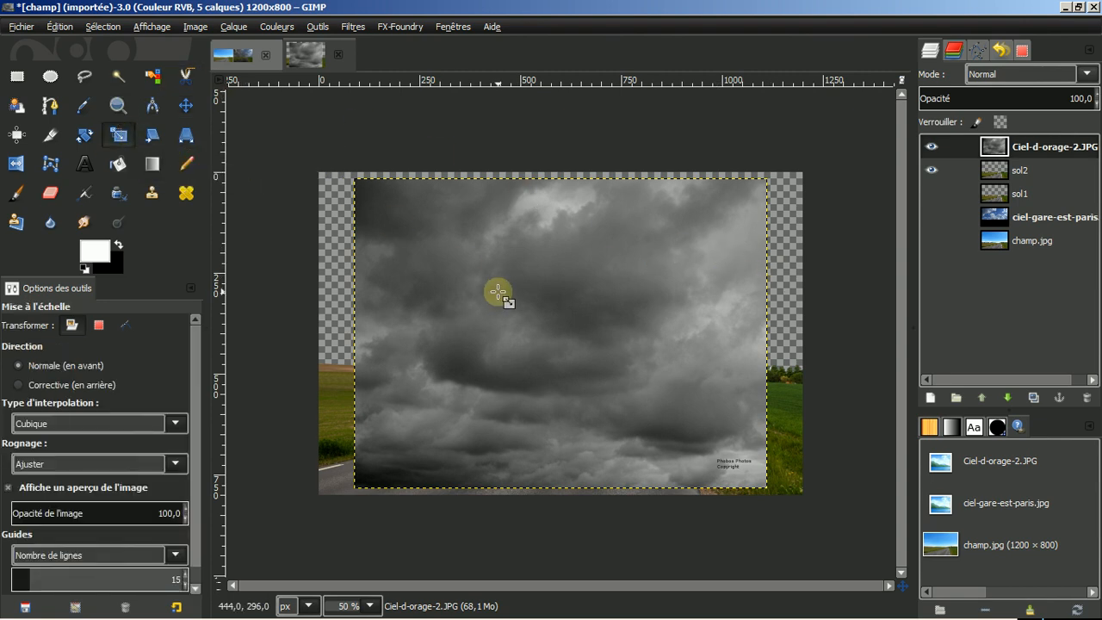
pyautogui.click(500, 292)
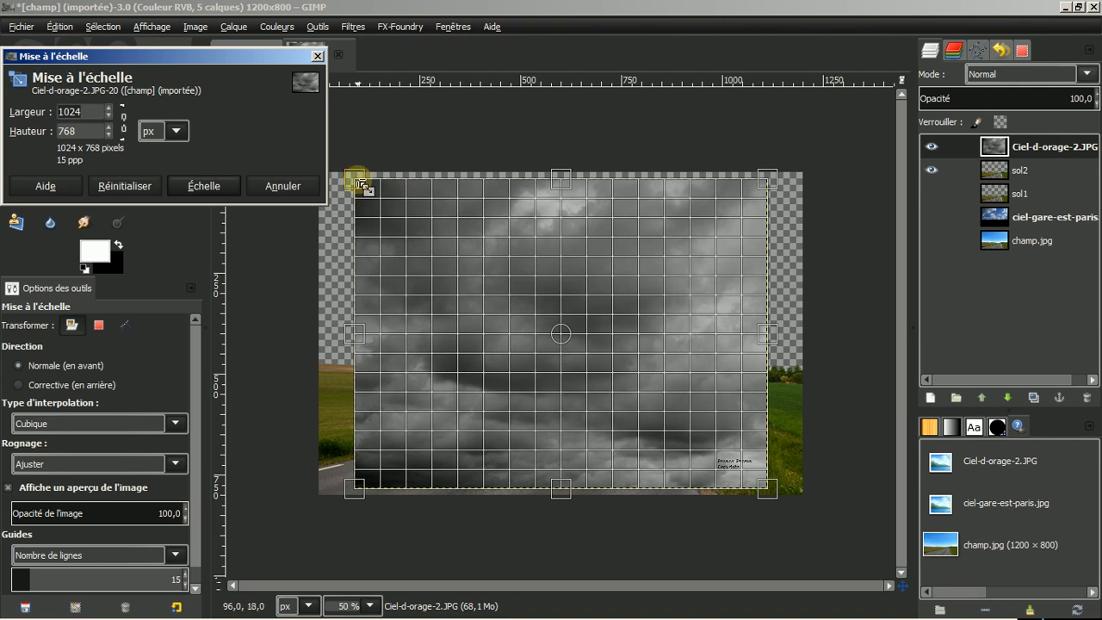
pyautogui.moveTo(353, 179); pyautogui.dragTo(313, 167)
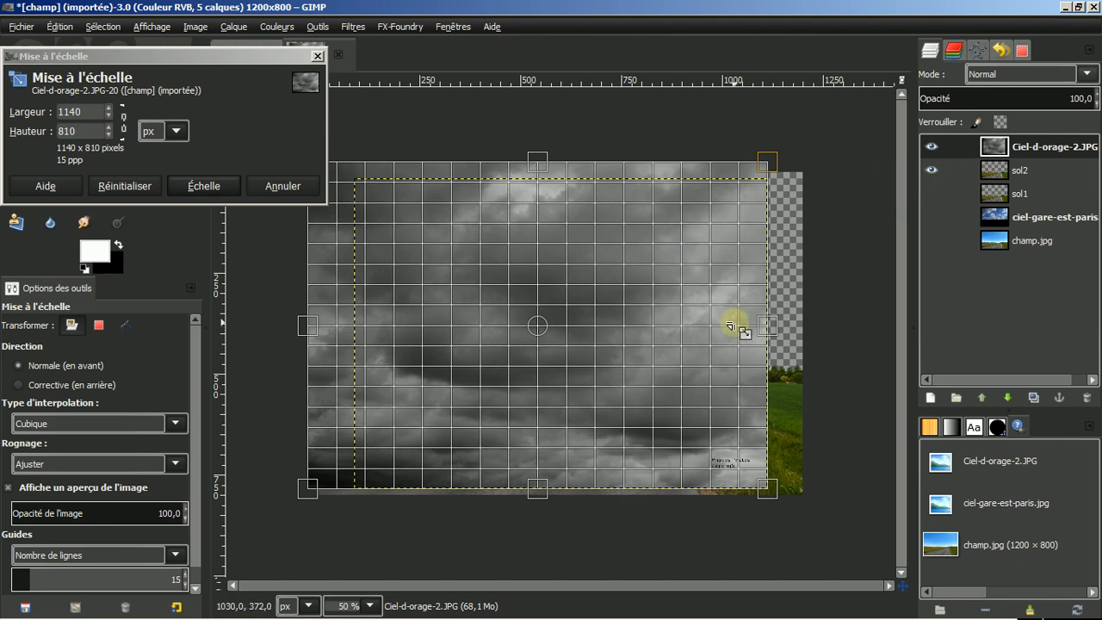
pyautogui.moveTo(769, 495); pyautogui.dragTo(822, 506)
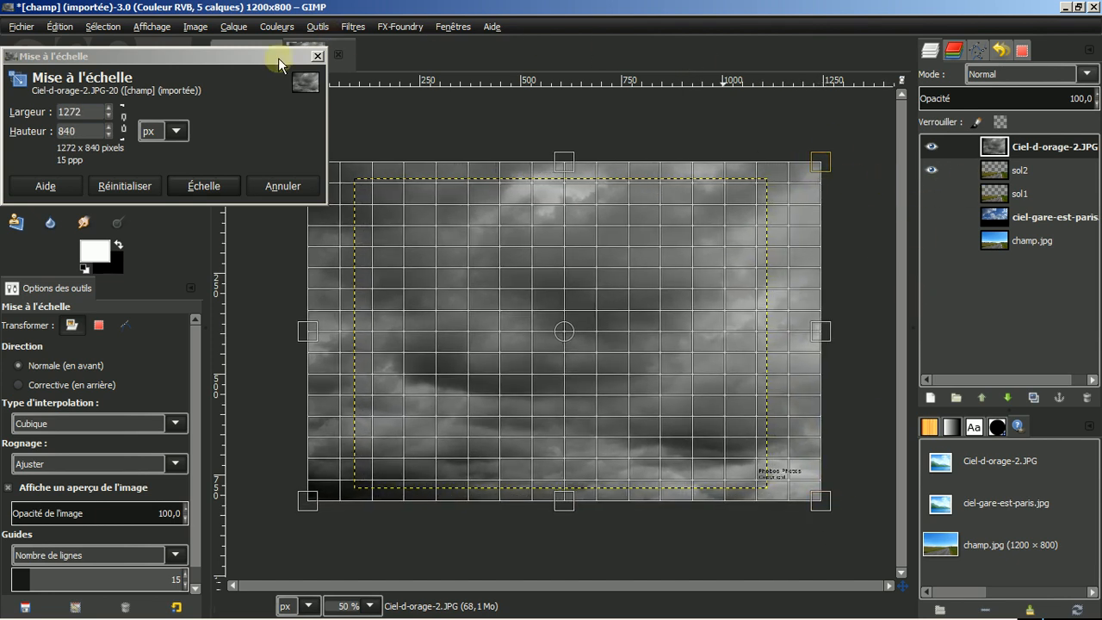
pyautogui.click(204, 186)
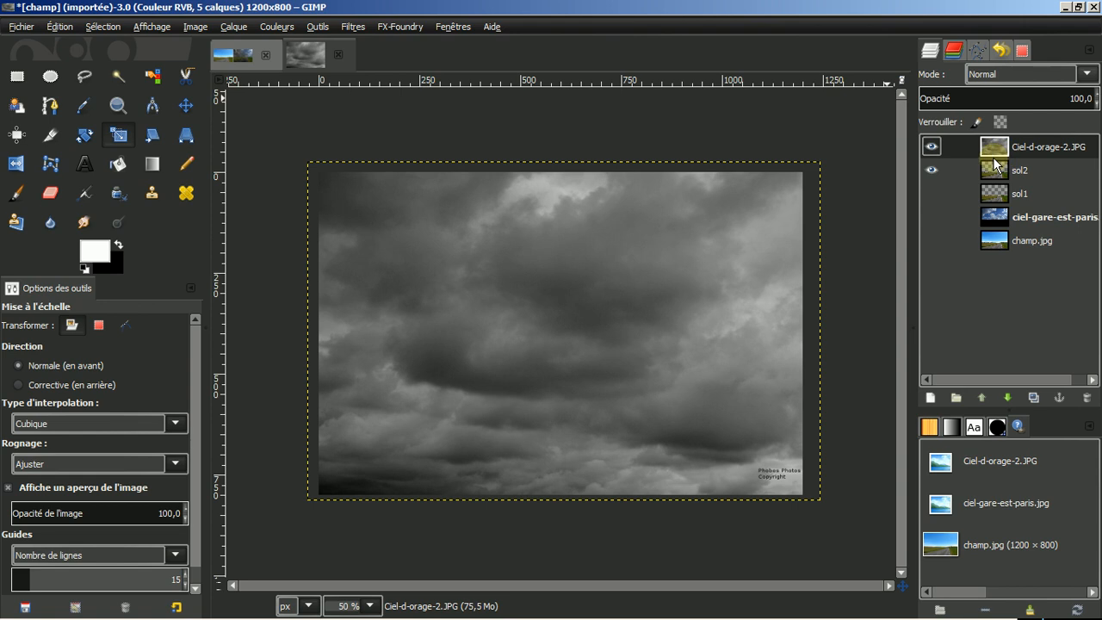
# Lower the Ciel-d-orage-2 layer beneath sol2 and fit it to the image's dimensions
pyautogui.click(989, 175)
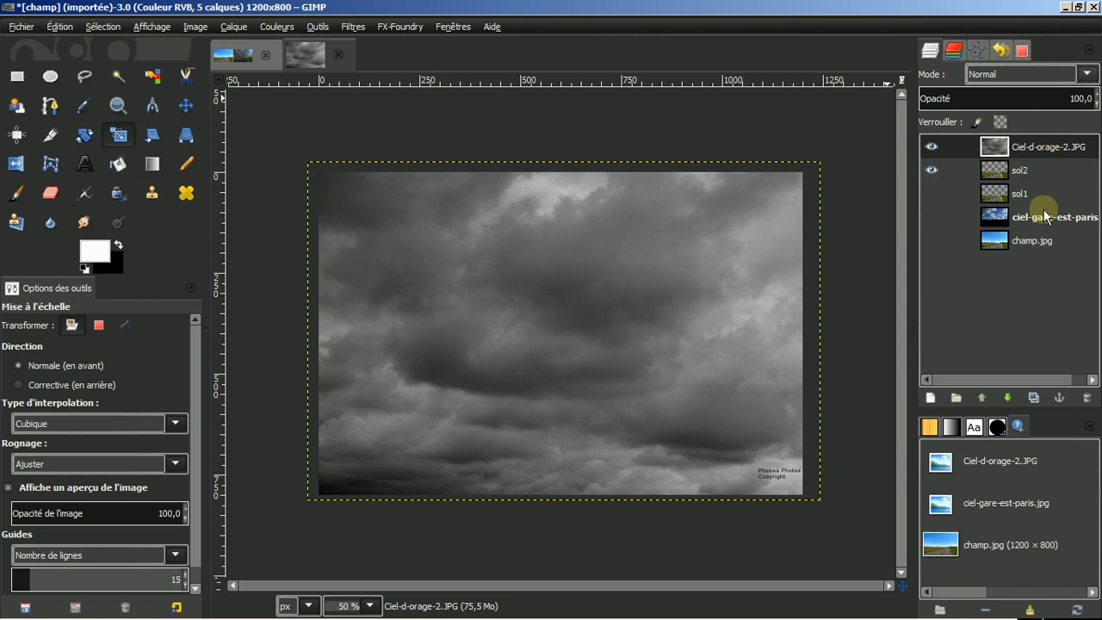
pyautogui.click(1008, 398)
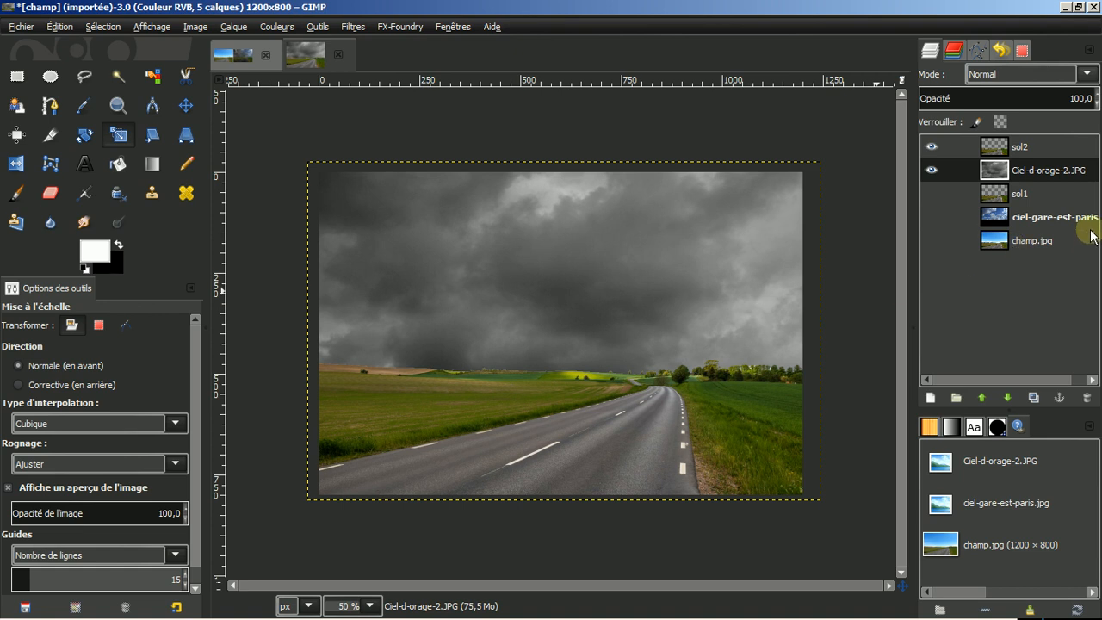
pyautogui.rightClick(1028, 170)
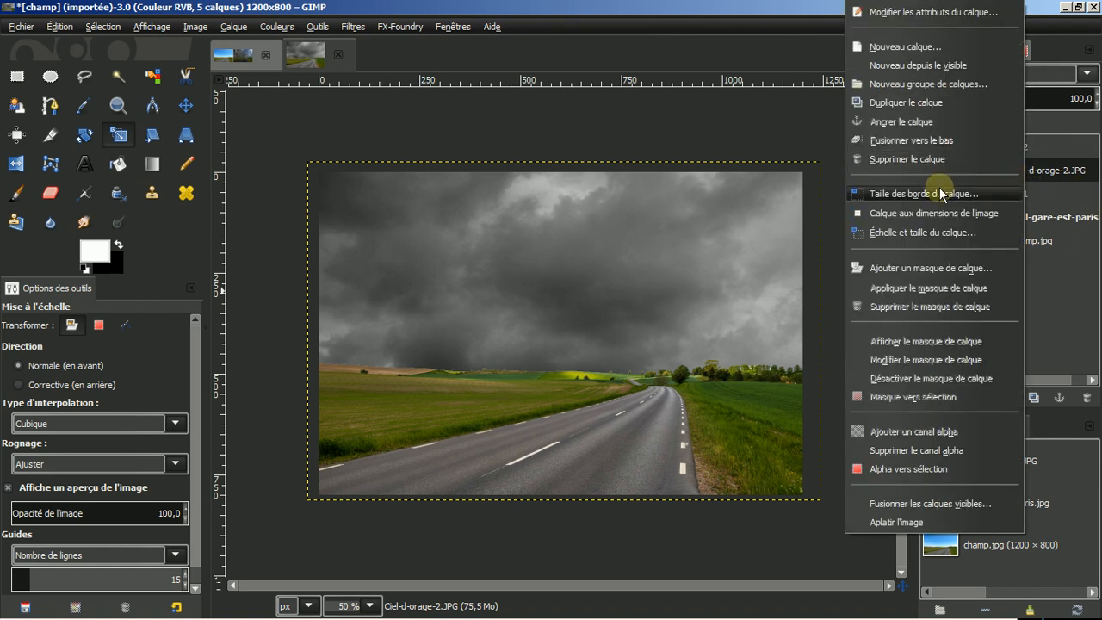
pyautogui.click(924, 213)
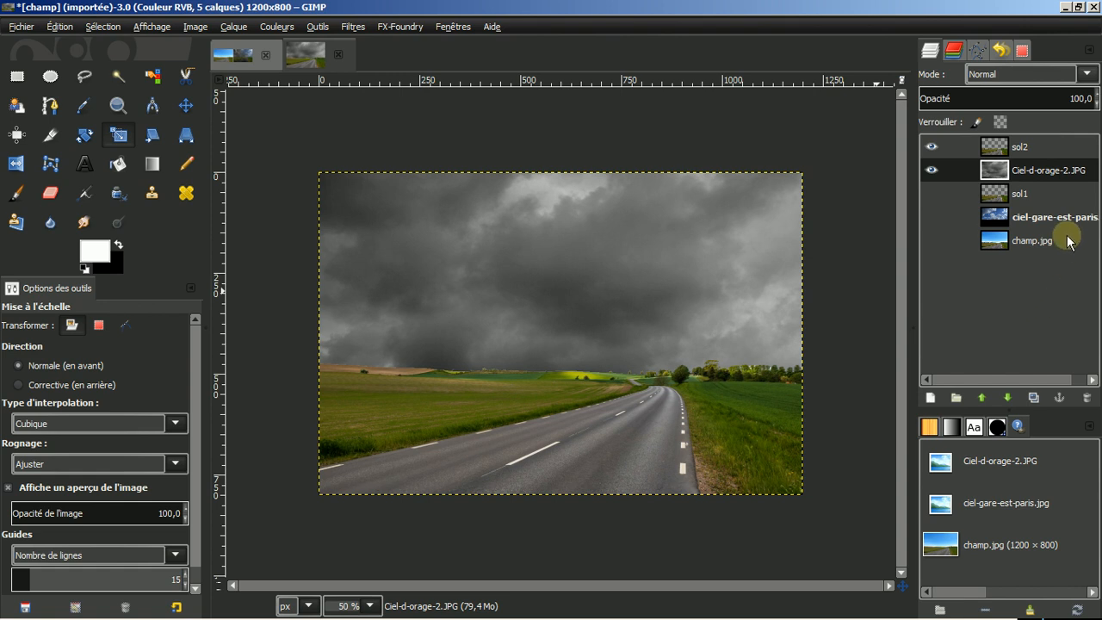
# Merge the sol2 layer down into the Ciel-d-orage-2 layer
pyautogui.moveTo(1017, 147); pyautogui.dragTo(985, 175)
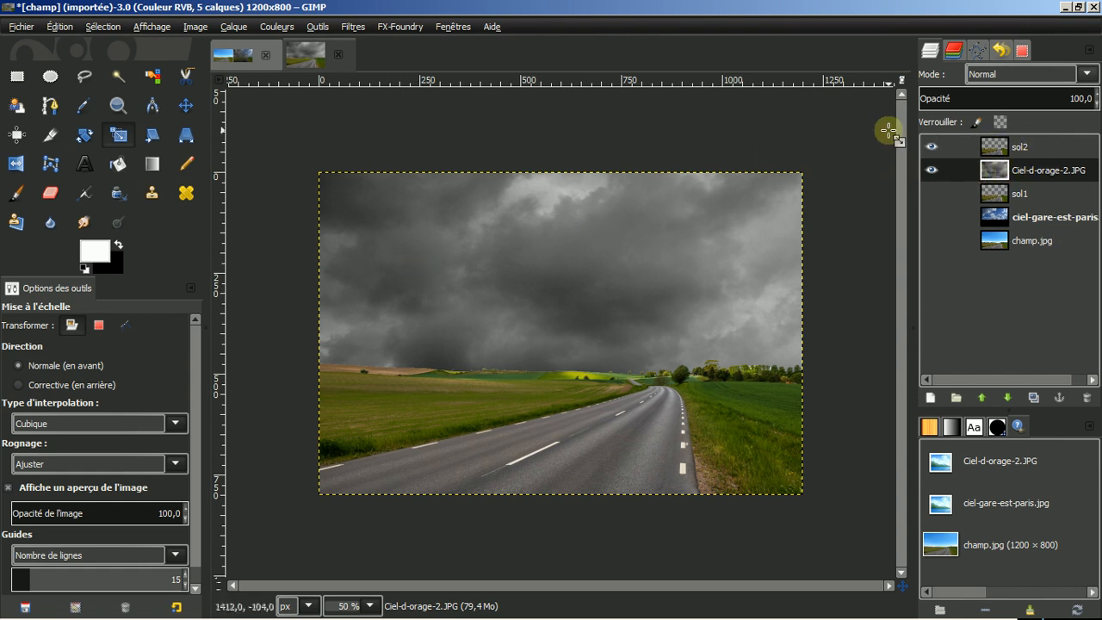
pyautogui.click(1013, 146)
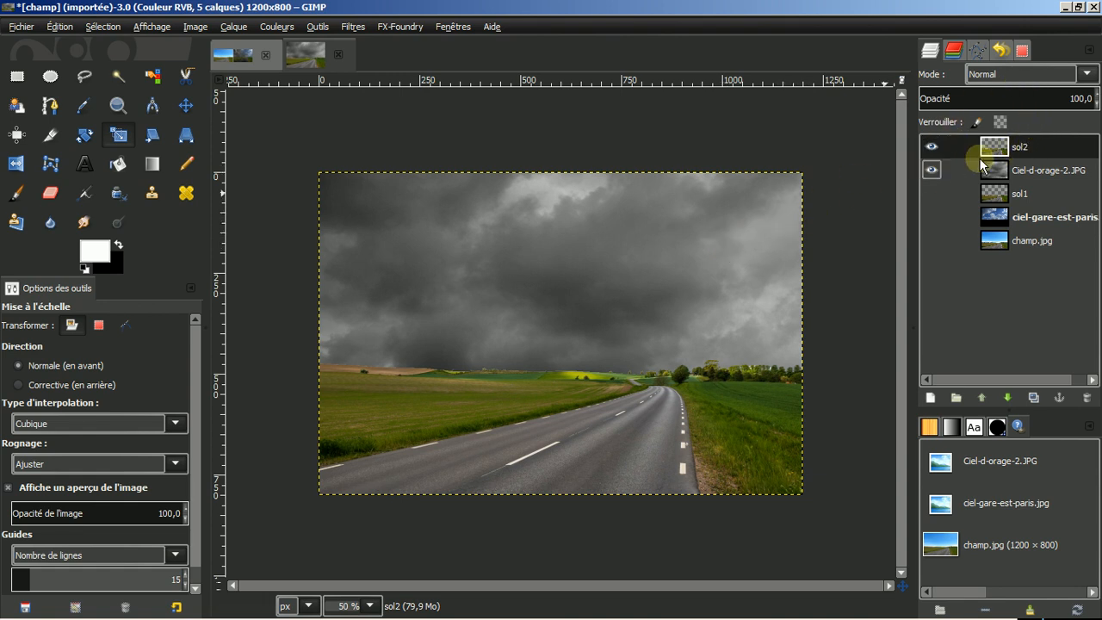
pyautogui.rightClick(1033, 144)
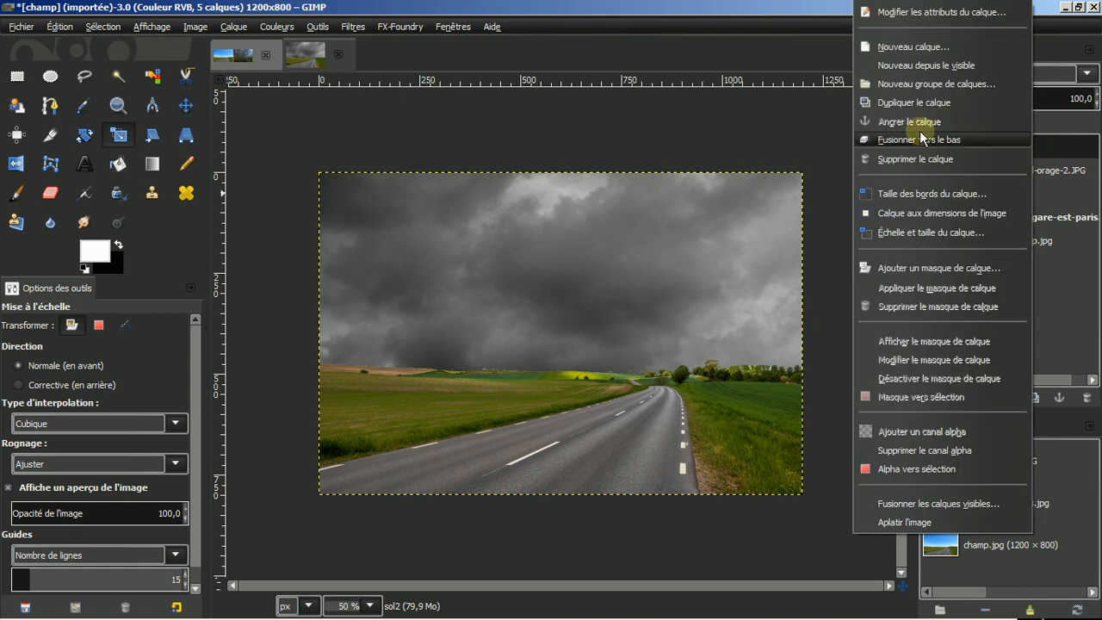
pyautogui.click(905, 143)
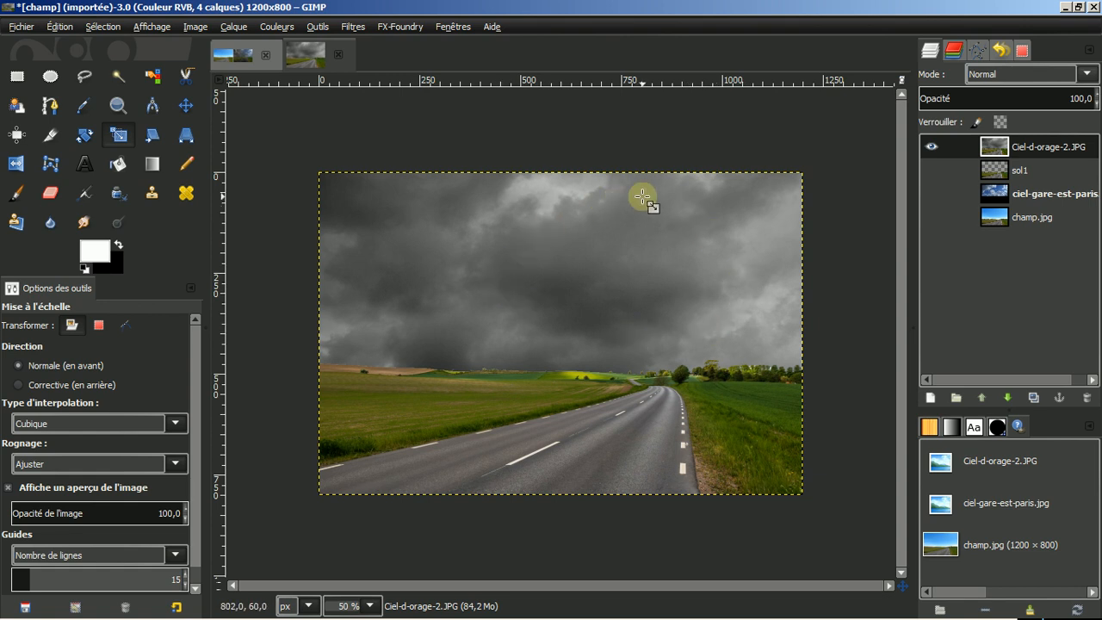
# Hide the merged Ciel-d-orage-2 layer and show the sol1 and ciel-gare-est-paris layers
pyautogui.click(931, 146)
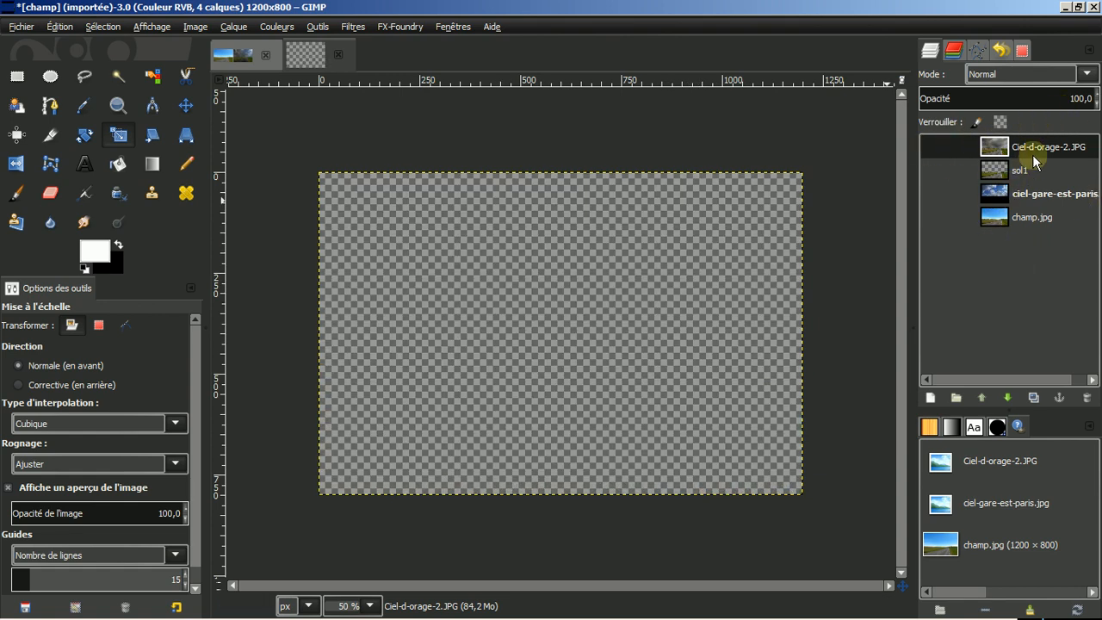
pyautogui.click(930, 169)
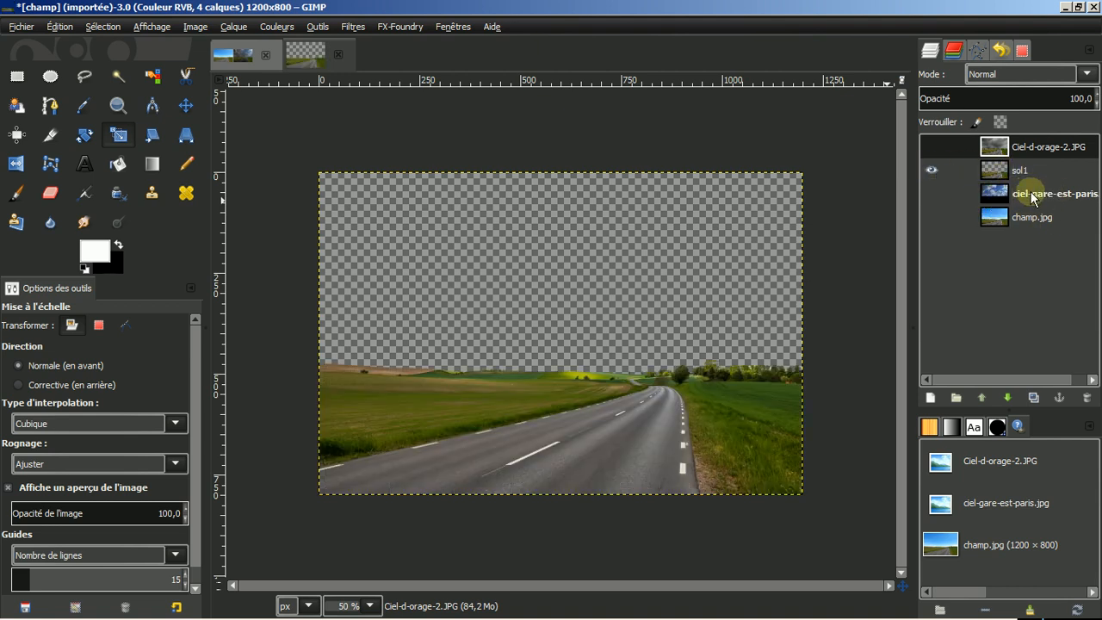
pyautogui.click(931, 193)
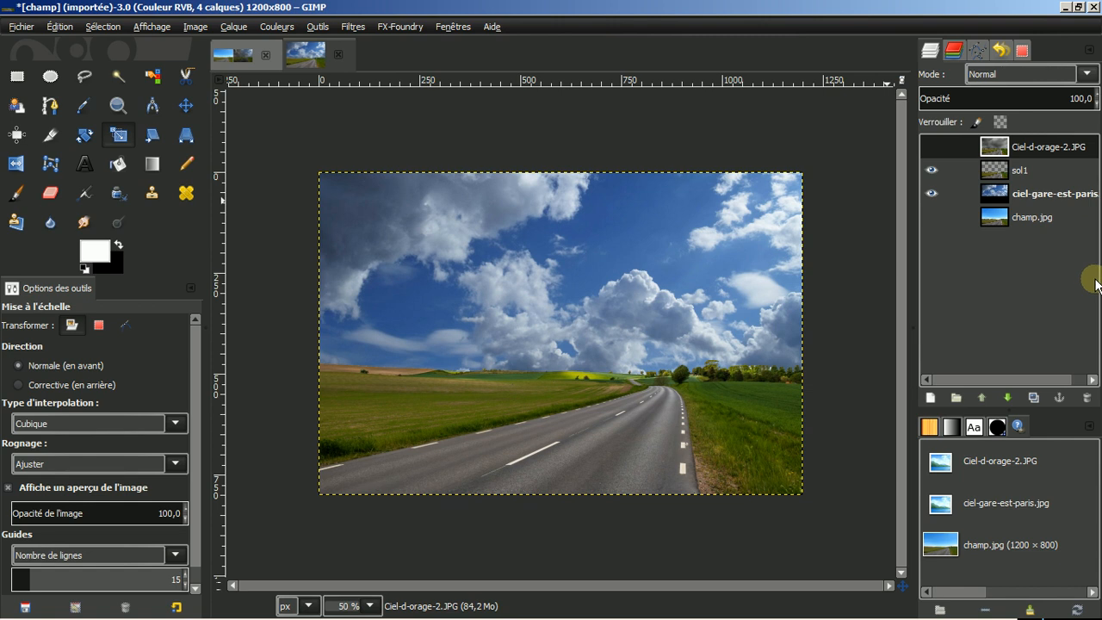
# Merge the sol1 layer down into ciel-gare-est-paris, and toggle Ciel-d-orage-2's visibility to compare the two skies
pyautogui.click(1026, 170)
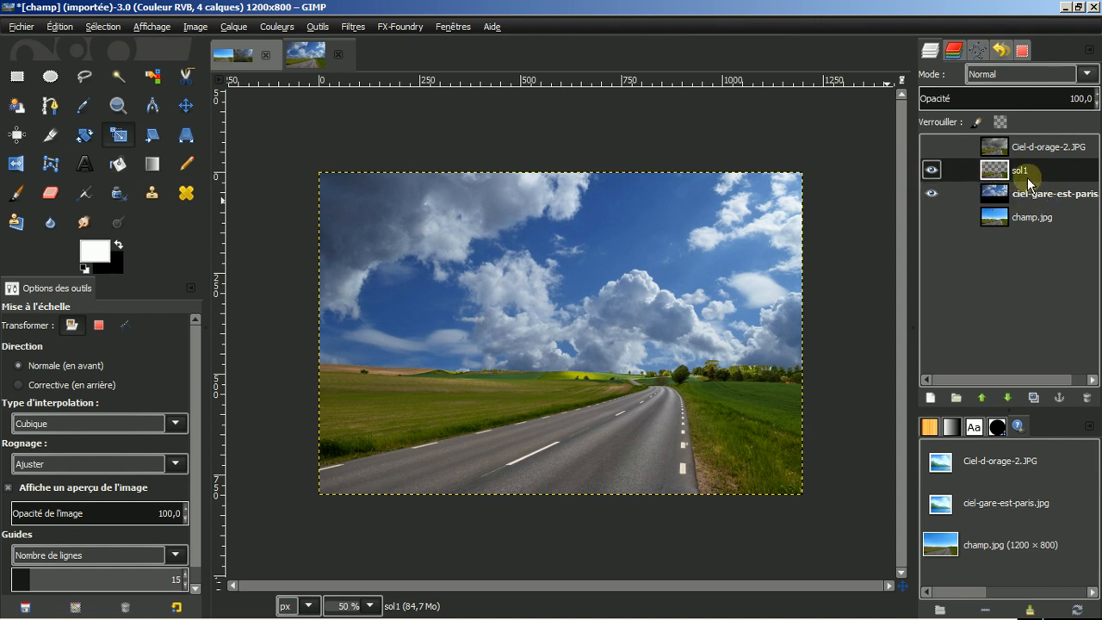
pyautogui.rightClick(1033, 174)
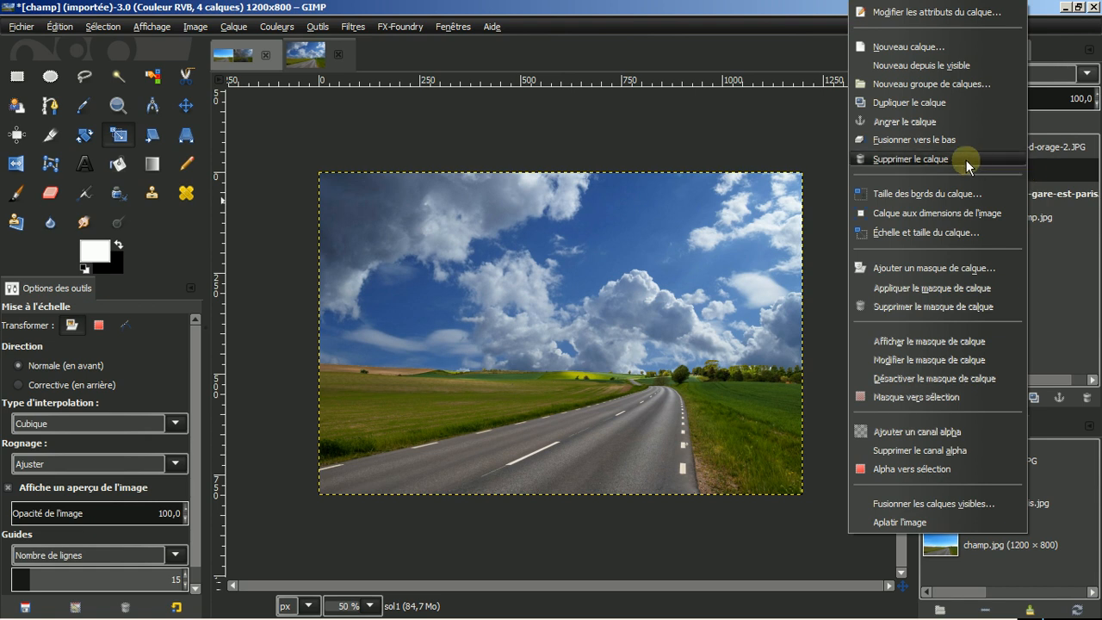
pyautogui.click(928, 140)
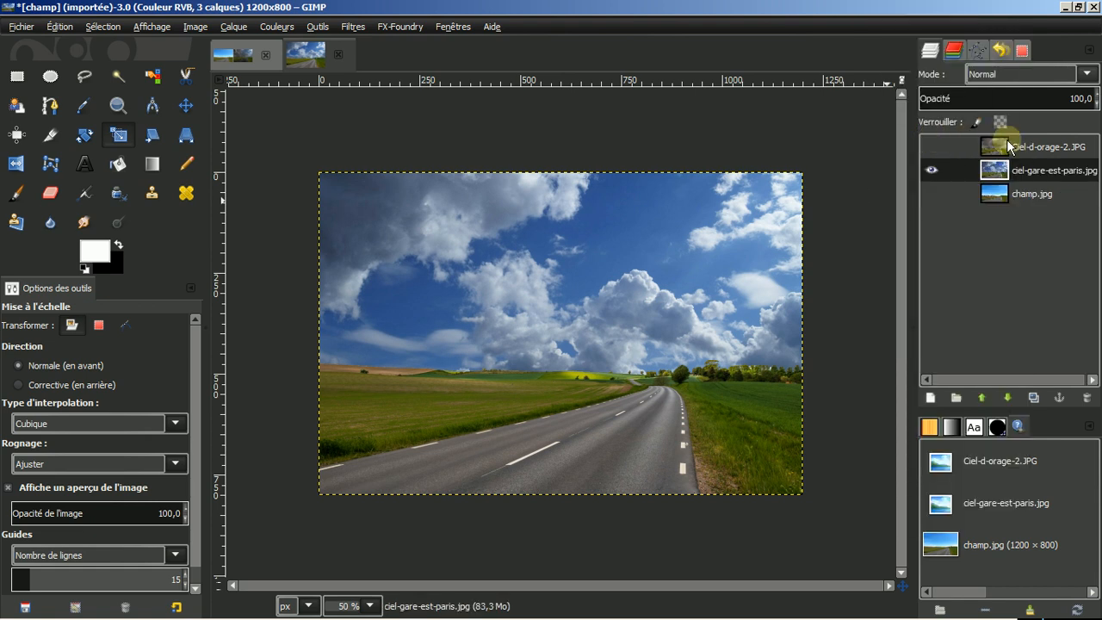
pyautogui.click(931, 147)
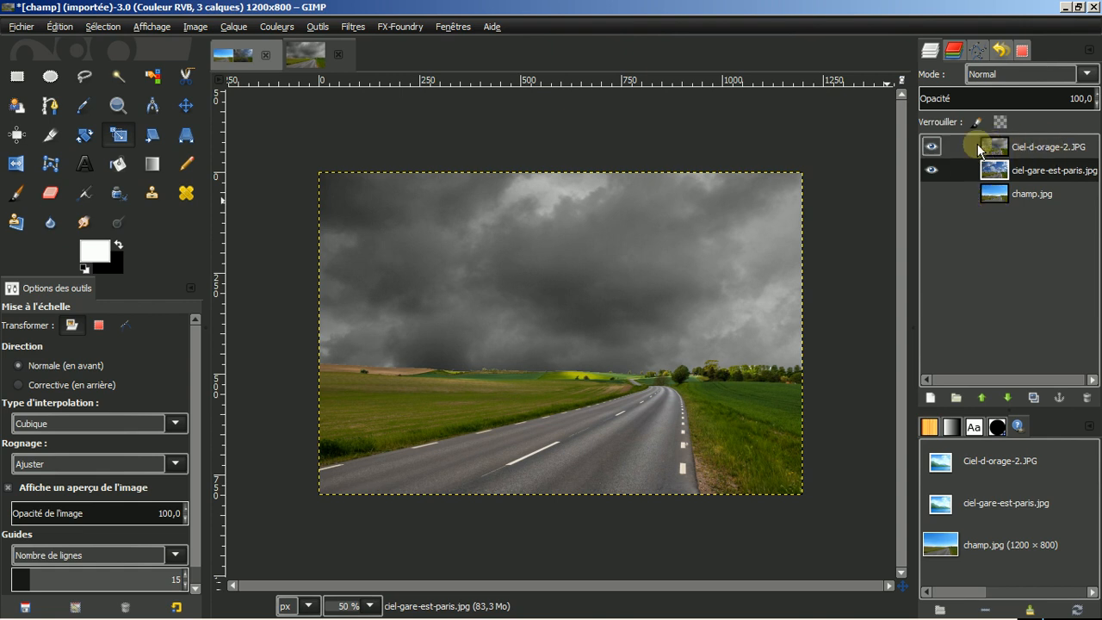
pyautogui.click(931, 147)
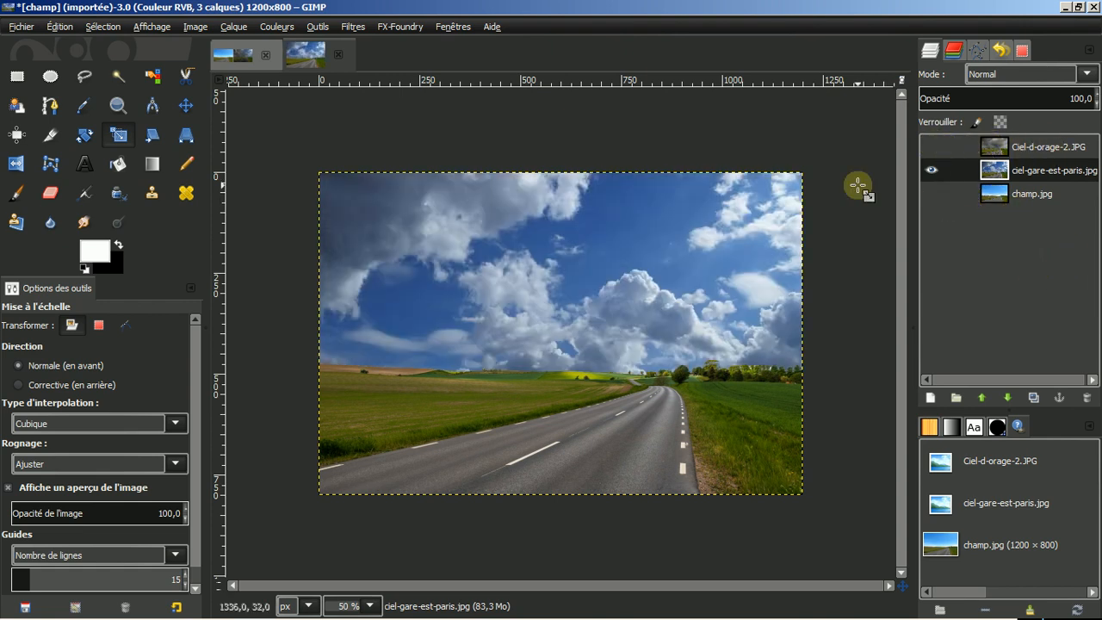